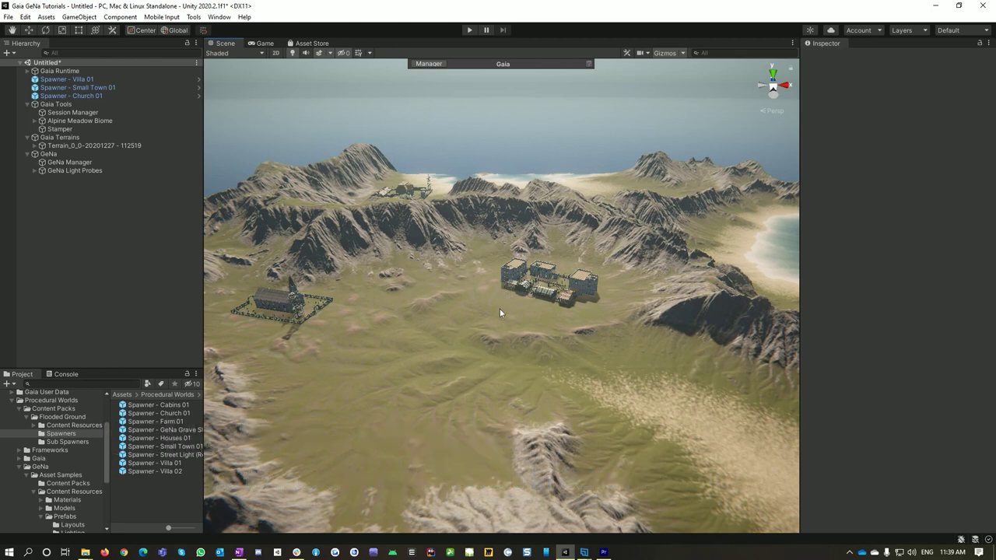
Add a GeNa road spline to the scene for a road starting near the church.
{"action": "right_click_drag", "start_coordinate": [503, 333], "coordinate": [437, 314]}
{"action": "key", "text": "w"}
{"action": "right_click_drag", "start_coordinate": [465, 354], "coordinate": [421, 367]}
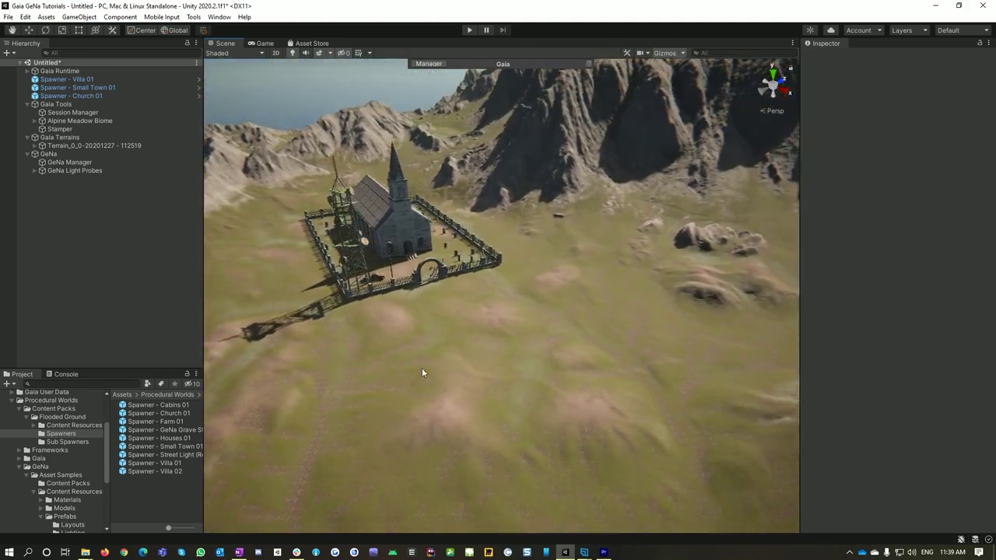
{"action": "right_click", "coordinate": [75, 217]}
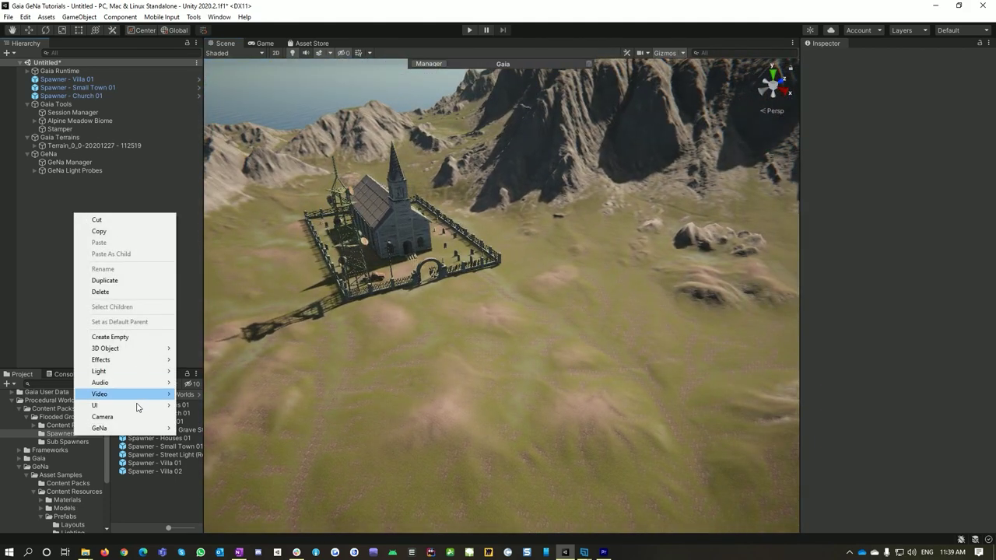
{"action": "mouse_move", "coordinate": [146, 429]}
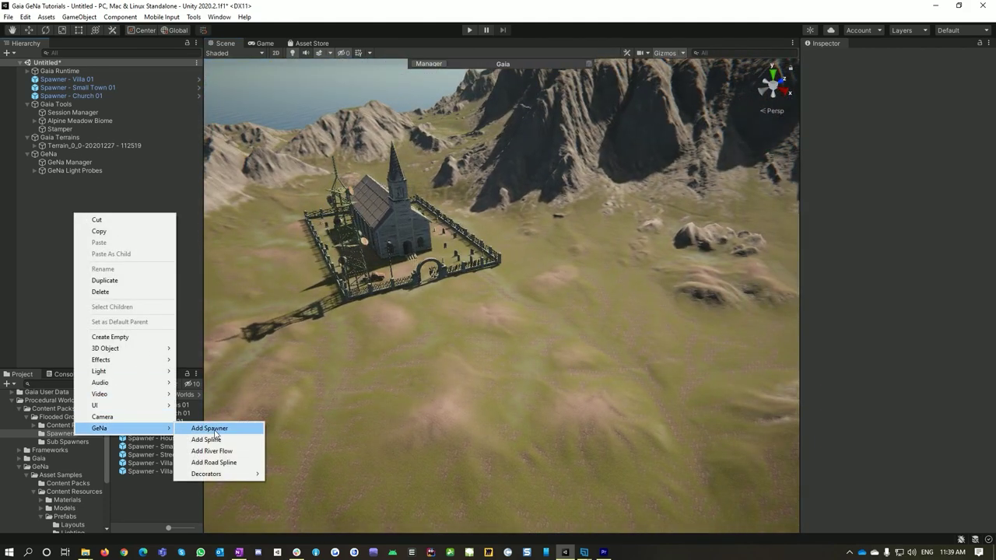
{"action": "left_click", "coordinate": [245, 463]}
Place the first five road nodes from the church gate, curving across the meadow.
{"action": "right_click_drag", "start_coordinate": [497, 382], "coordinate": [530, 378]}
{"action": "left_click", "coordinate": [375, 320], "text": "ctrl"}
{"action": "left_click", "coordinate": [468, 285], "text": "ctrl"}
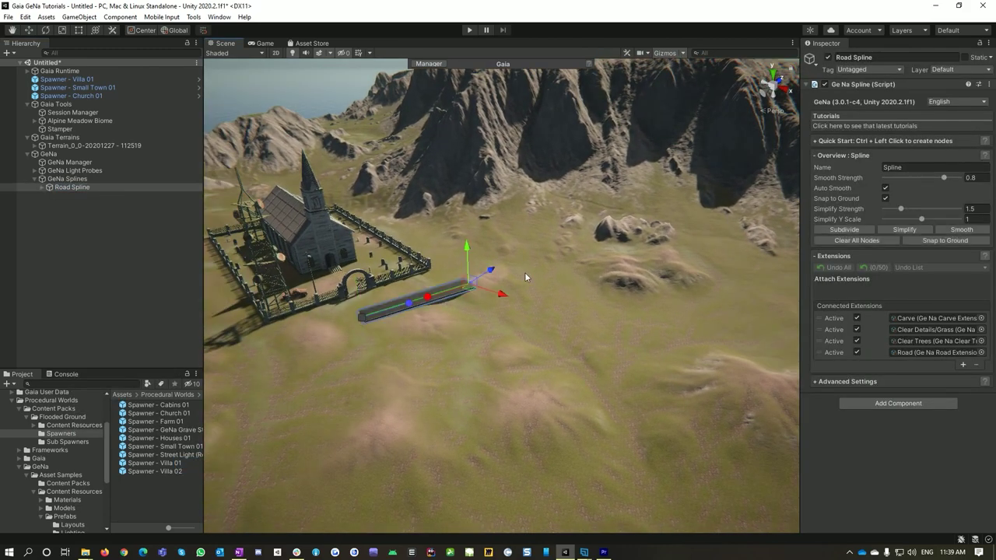
{"action": "left_click", "coordinate": [526, 273], "text": "ctrl"}
{"action": "left_click", "coordinate": [582, 309], "text": "ctrl"}
{"action": "left_click", "coordinate": [694, 315], "text": "ctrl"}
Extend the road across the valley to the front entrance of the small town.
{"action": "right_click_drag", "start_coordinate": [632, 359], "coordinate": [731, 343]}
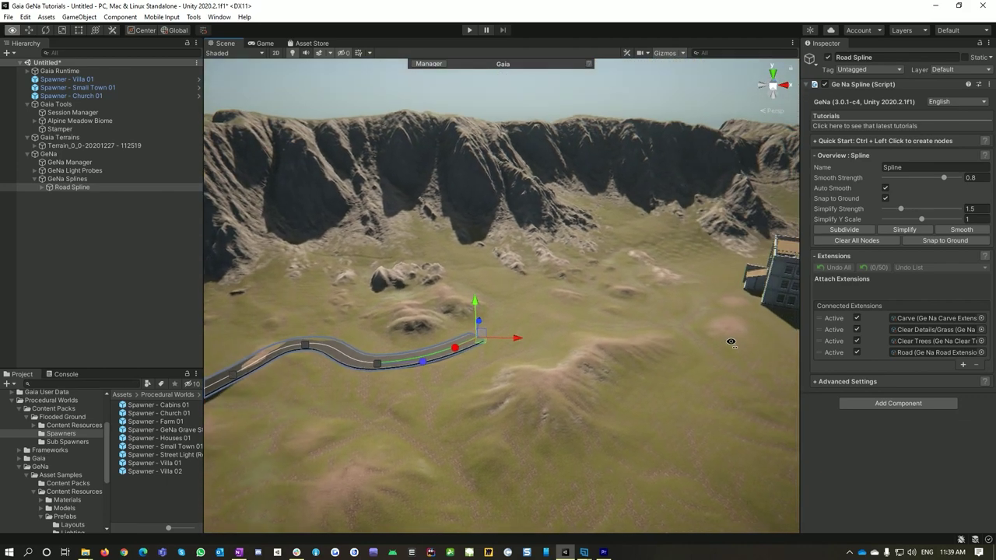
{"action": "left_click", "coordinate": [550, 314], "text": "ctrl"}
{"action": "left_click", "coordinate": [667, 314], "text": "ctrl"}
{"action": "right_click_drag", "start_coordinate": [728, 383], "coordinate": [816, 420]}
{"action": "right_click_drag", "start_coordinate": [560, 358], "coordinate": [647, 416]}
{"action": "left_click", "coordinate": [439, 307], "text": "ctrl"}
{"action": "left_click", "coordinate": [517, 298], "text": "ctrl"}
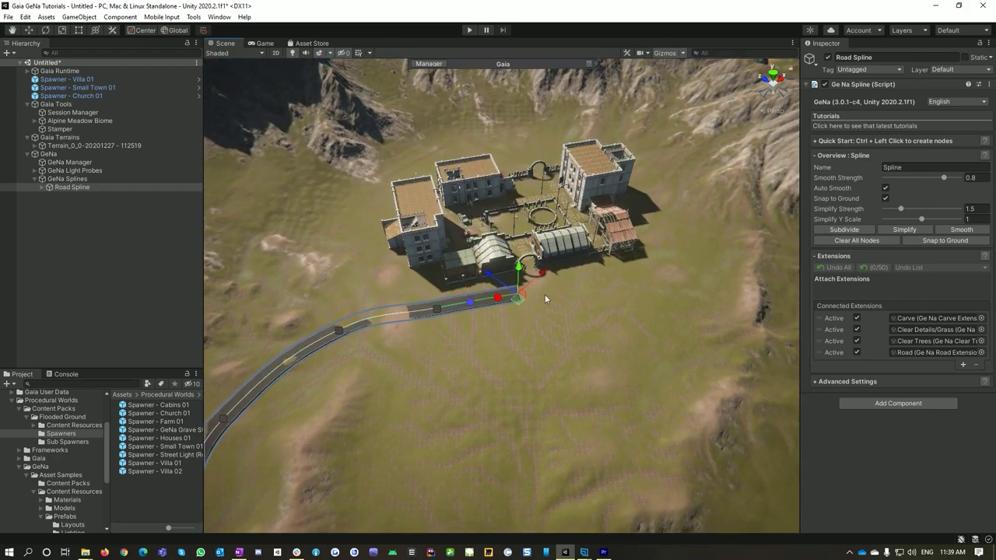
Reposition the road nodes and curve handle alongside the town so the road follows the building fronts.
{"action": "right_click_drag", "start_coordinate": [665, 278], "coordinate": [416, 280]}
{"action": "left_click", "coordinate": [421, 266]}
{"action": "left_click_drag", "start_coordinate": [450, 248], "coordinate": [483, 274]}
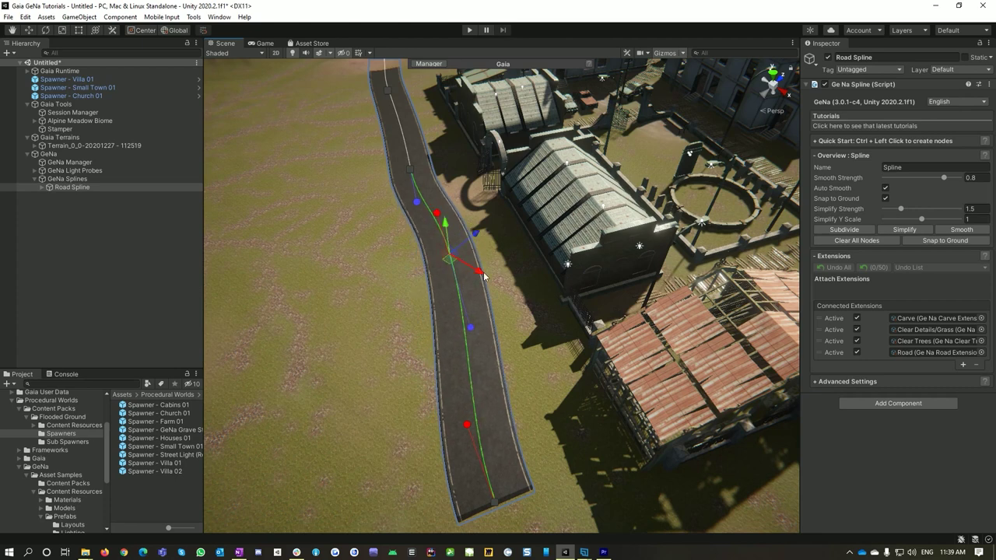
{"action": "left_click", "coordinate": [497, 506]}
{"action": "left_click_drag", "start_coordinate": [523, 471], "coordinate": [564, 460]}
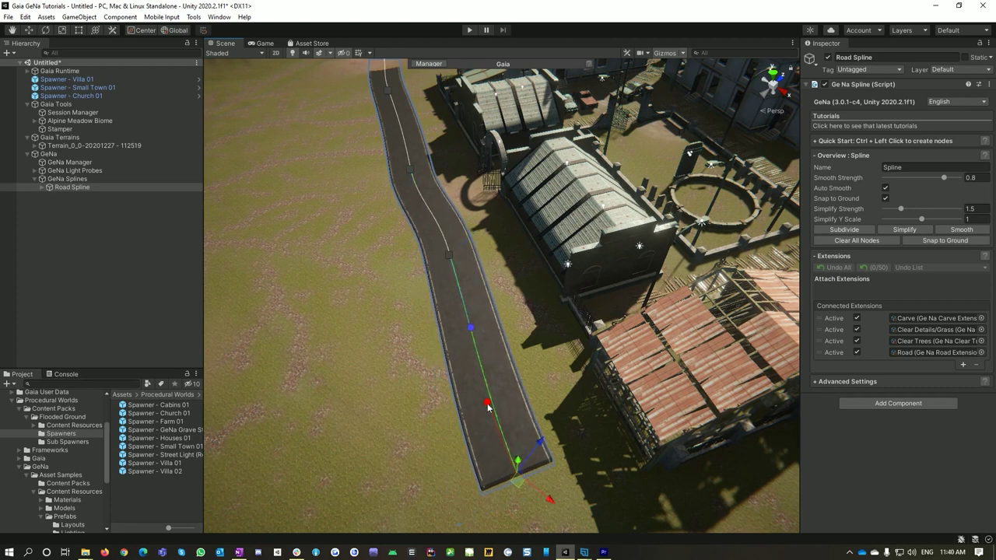
{"action": "left_click_drag", "start_coordinate": [516, 376], "coordinate": [499, 352]}
Extend the road from the small town toward the gap in the mountains on the beach side.
{"action": "right_click_drag", "start_coordinate": [395, 388], "coordinate": [432, 366]}
{"action": "left_click_drag", "start_coordinate": [432, 366], "coordinate": [587, 341], "text": "alt"}
{"action": "right_click_drag", "start_coordinate": [587, 341], "coordinate": [509, 360]}
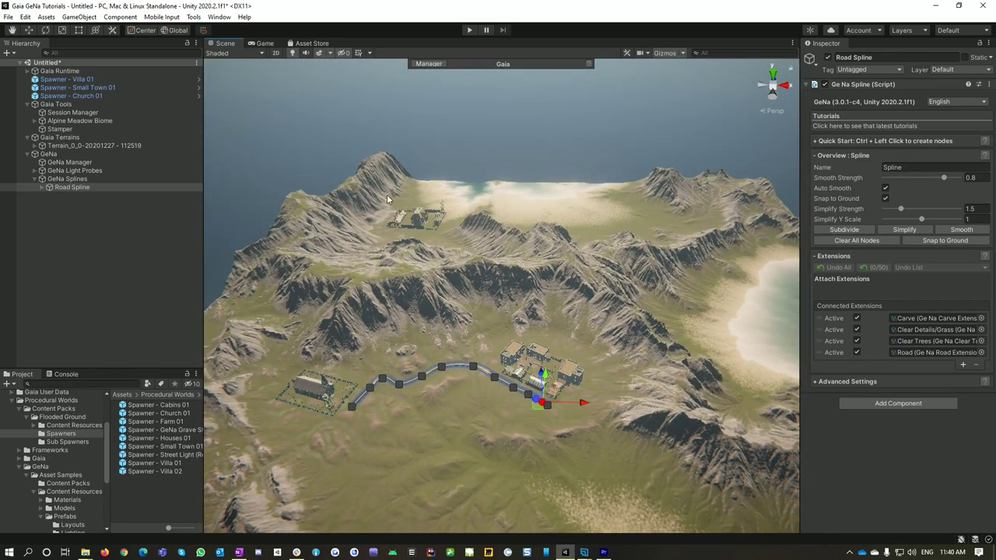
{"action": "left_click_drag", "start_coordinate": [575, 324], "coordinate": [638, 354], "text": "alt"}
{"action": "key", "text": "w"}
{"action": "right_click_drag", "start_coordinate": [637, 354], "coordinate": [500, 380]}
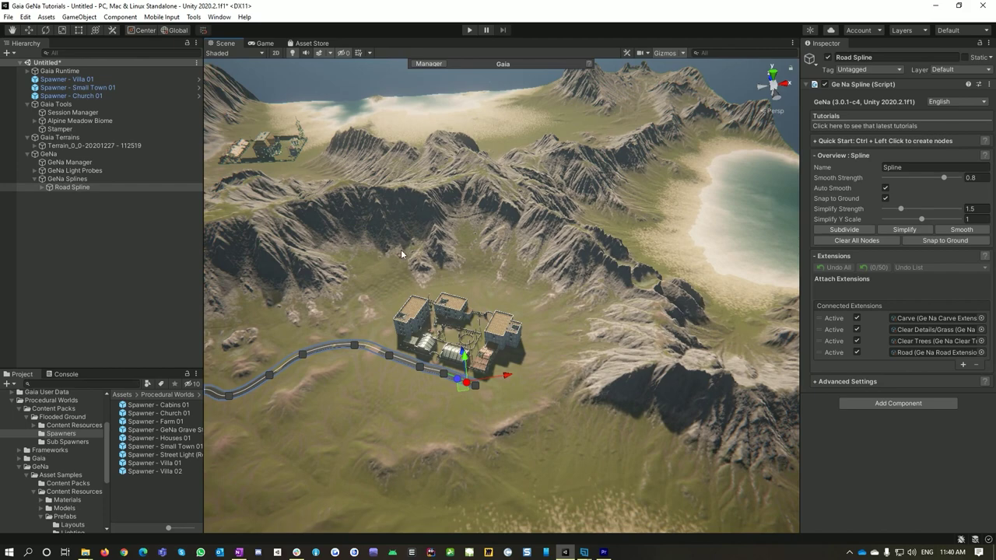
{"action": "key", "text": "w"}
{"action": "right_click_drag", "start_coordinate": [406, 251], "coordinate": [486, 342]}
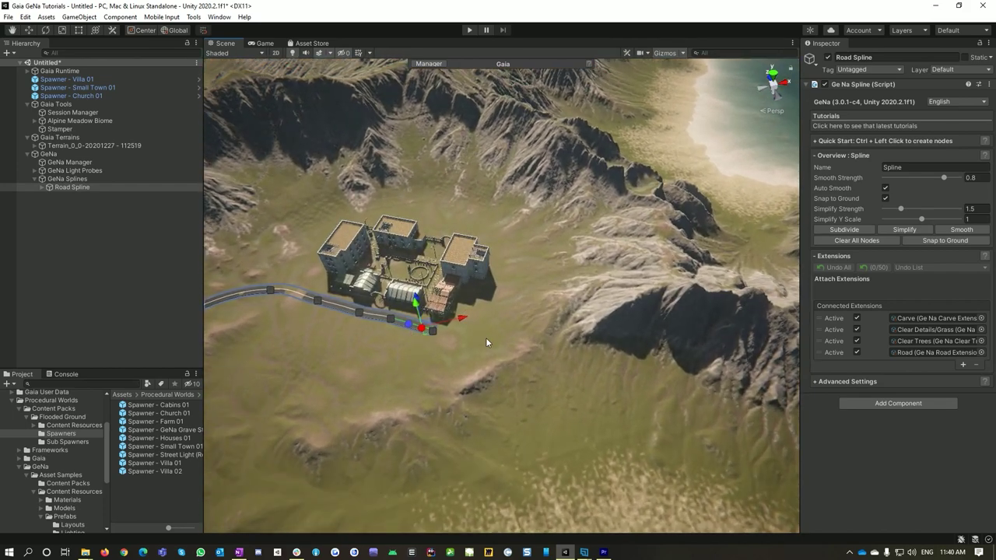
{"action": "left_click", "coordinate": [641, 265], "text": "ctrl"}
Continue the road with more nodes along the foot of the rocky slopes facing the beach.
{"action": "right_click_drag", "start_coordinate": [641, 265], "coordinate": [673, 266]}
{"action": "key", "text": "w"}
{"action": "left_click_drag", "start_coordinate": [673, 265], "coordinate": [753, 255], "text": "alt"}
{"action": "key", "text": "w"}
{"action": "right_click_drag", "start_coordinate": [753, 255], "coordinate": [688, 277]}
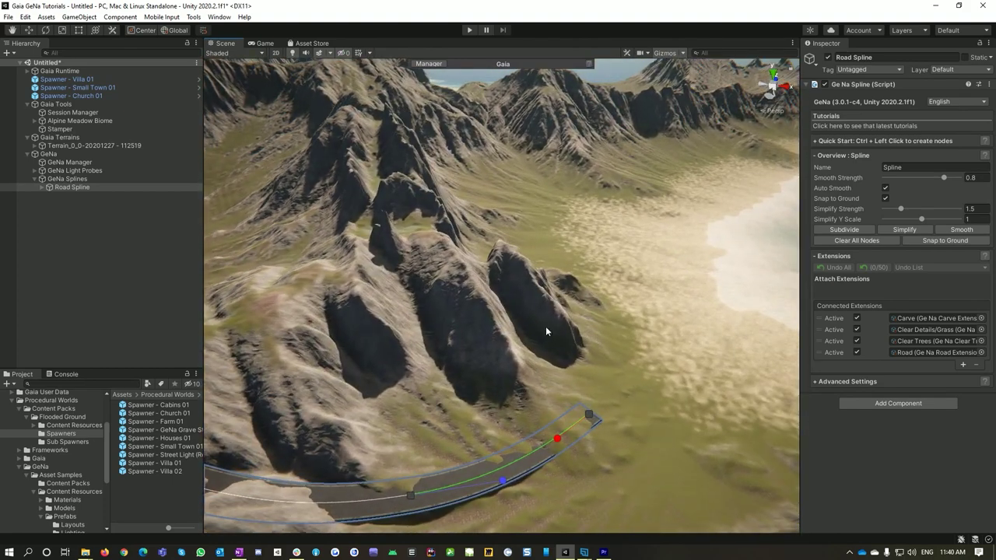
{"action": "left_click", "coordinate": [533, 326], "text": "ctrl"}
{"action": "left_click_drag", "start_coordinate": [532, 265], "coordinate": [498, 336], "text": "alt"}
{"action": "left_click", "coordinate": [486, 262], "text": "ctrl"}
{"action": "left_click", "coordinate": [470, 202], "text": "ctrl"}
{"action": "left_click", "coordinate": [507, 168], "text": "ctrl"}
Add three more road nodes through the mountain pass toward the villa.
{"action": "left_click_drag", "start_coordinate": [550, 152], "coordinate": [567, 299], "text": "alt"}
{"action": "left_click", "coordinate": [507, 322], "text": "ctrl"}
{"action": "left_click", "coordinate": [453, 228], "text": "ctrl"}
{"action": "left_click", "coordinate": [439, 192], "text": "ctrl"}
{"action": "left_click_drag", "start_coordinate": [462, 171], "coordinate": [493, 319], "text": "alt"}
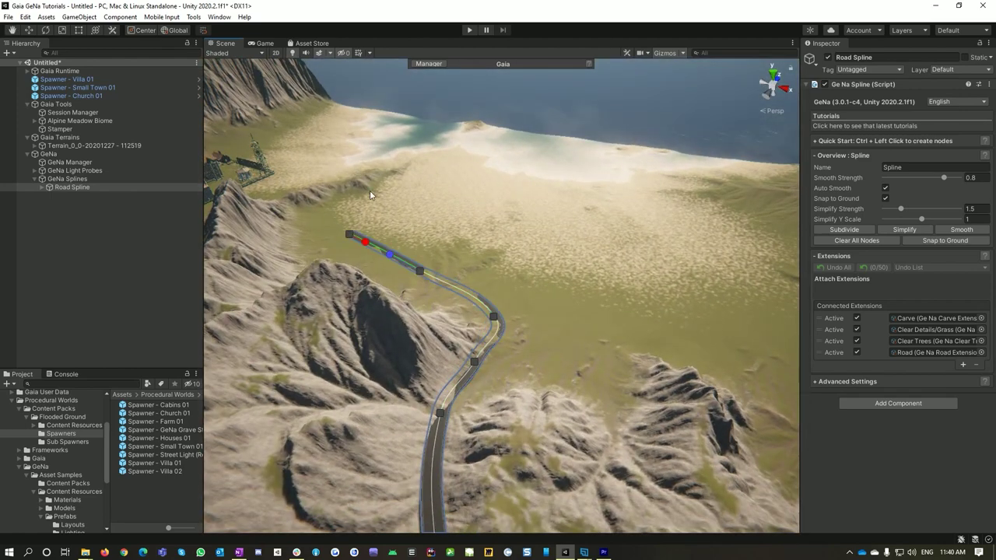
Finish the road with three nodes running past the villa's front gate.
{"action": "left_click_drag", "start_coordinate": [469, 203], "coordinate": [374, 179], "text": "alt"}
{"action": "scroll", "coordinate": [467, 217], "scroll_direction": "up", "scroll_amount": 10}
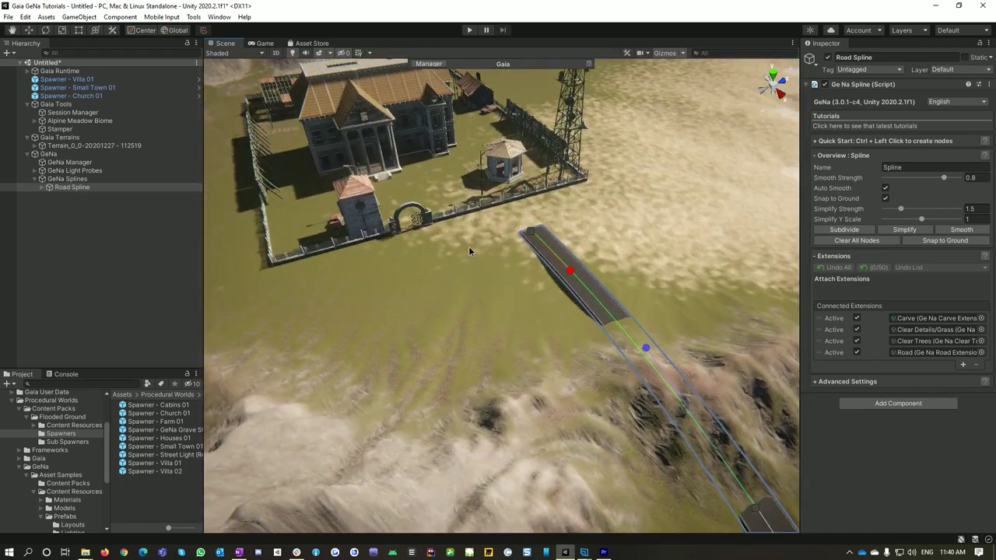
{"action": "left_click", "coordinate": [469, 249], "text": "ctrl"}
{"action": "left_click", "coordinate": [404, 259], "text": "ctrl"}
{"action": "left_click", "coordinate": [318, 276], "text": "ctrl"}
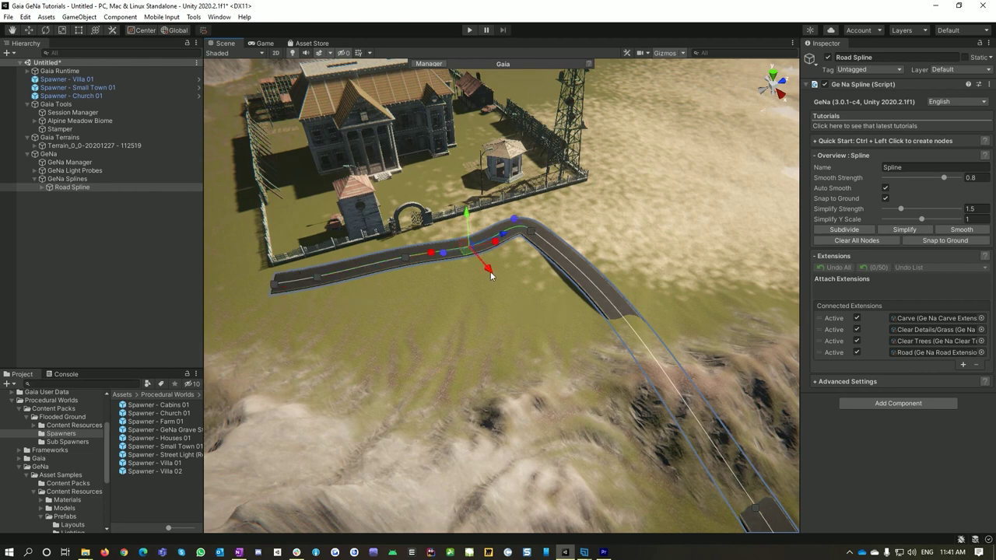
Move the nodes in front of the villa to align the road with the fence and widen the corner.
{"action": "left_click_drag", "start_coordinate": [491, 276], "coordinate": [482, 253]}
{"action": "left_click", "coordinate": [406, 258]}
{"action": "left_click_drag", "start_coordinate": [418, 276], "coordinate": [413, 262]}
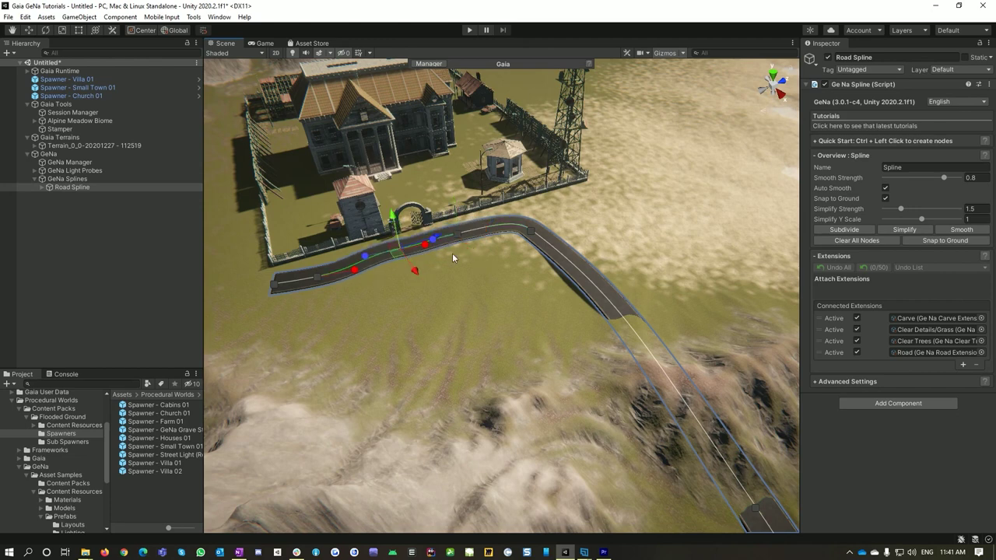
{"action": "left_click", "coordinate": [533, 230]}
{"action": "left_click_drag", "start_coordinate": [562, 221], "coordinate": [575, 214]}
{"action": "left_click", "coordinate": [314, 282]}
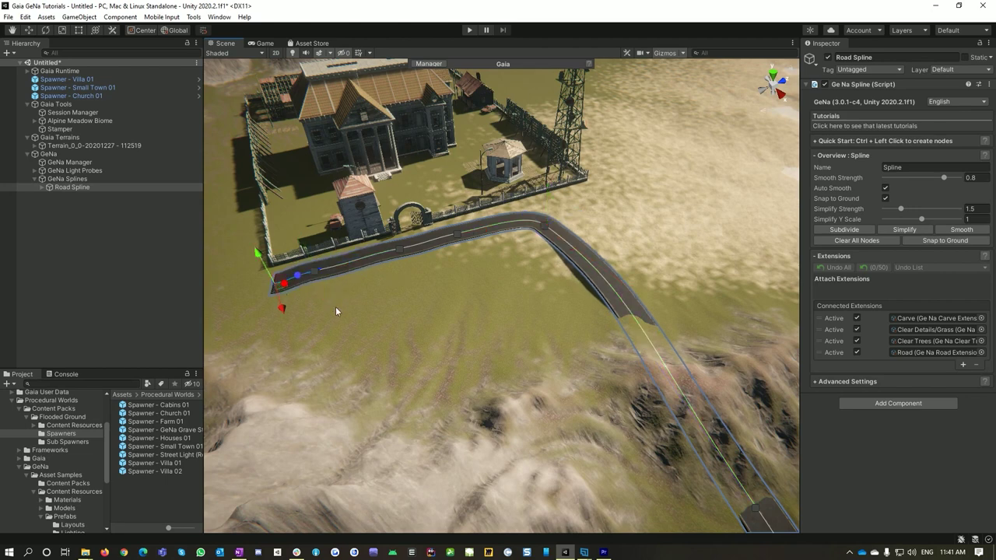
Subdivide the road segment that crosses the ridge just before the villa.
{"action": "right_click_drag", "start_coordinate": [654, 300], "coordinate": [695, 240]}
{"action": "left_click", "coordinate": [843, 231]}
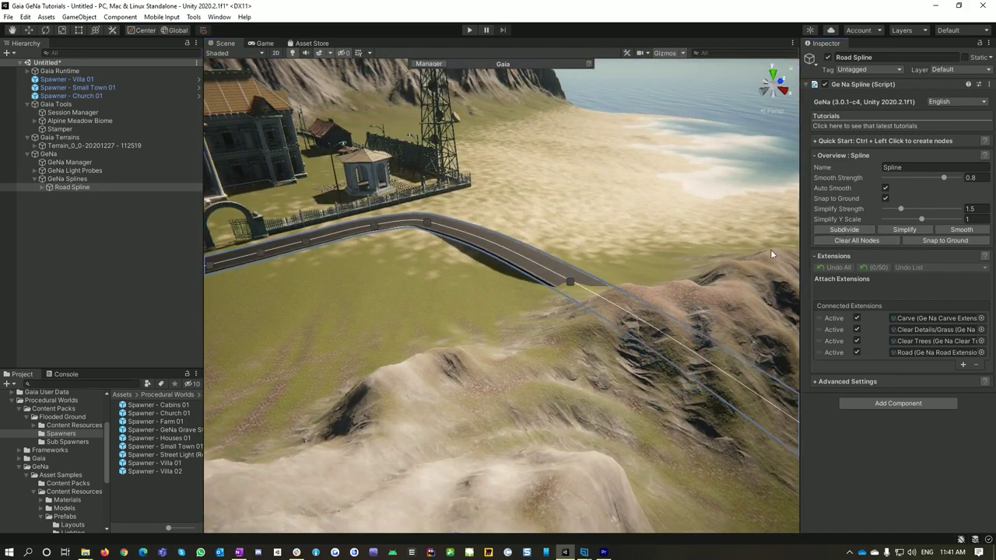
{"action": "right_click_drag", "start_coordinate": [756, 257], "coordinate": [953, 283]}
{"action": "right_click_drag", "start_coordinate": [673, 324], "coordinate": [854, 352]}
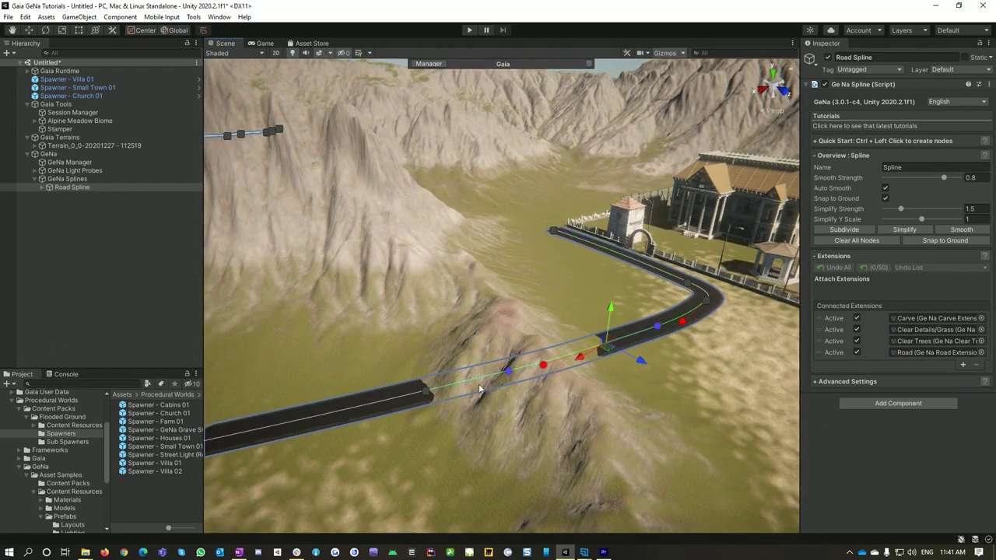
Preview the spline's Carve extension and set its Width to 9.65 and Smoothness to 3.19.
{"action": "left_click", "coordinate": [840, 319]}
{"action": "right_click_drag", "start_coordinate": [756, 403], "coordinate": [568, 379]}
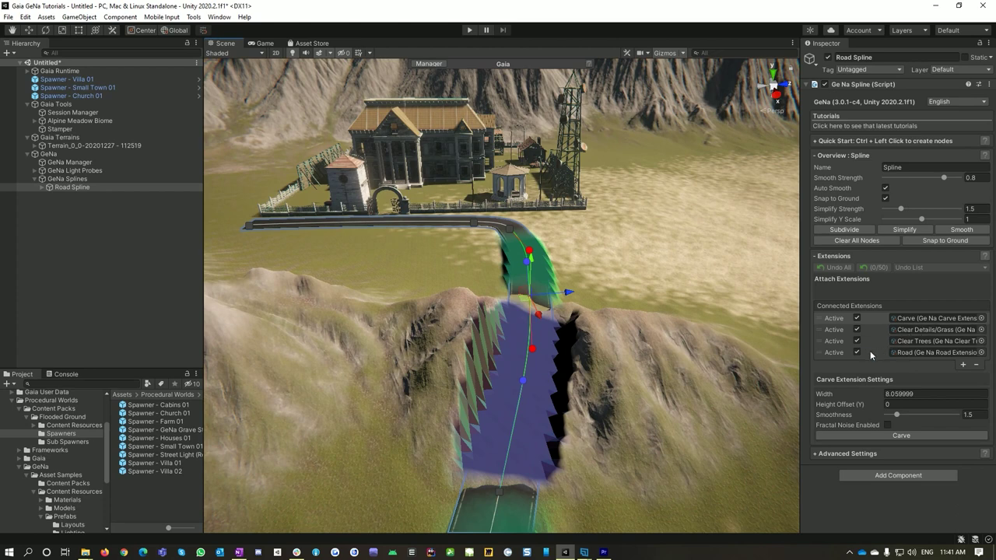
{"action": "left_click_drag", "start_coordinate": [824, 395], "coordinate": [880, 393]}
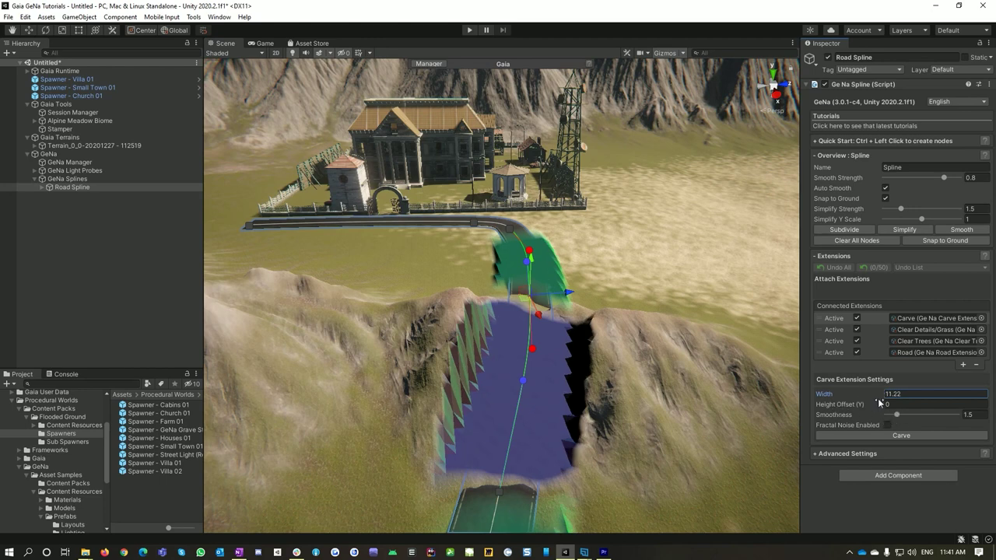
{"action": "left_click_drag", "start_coordinate": [873, 396], "coordinate": [908, 415]}
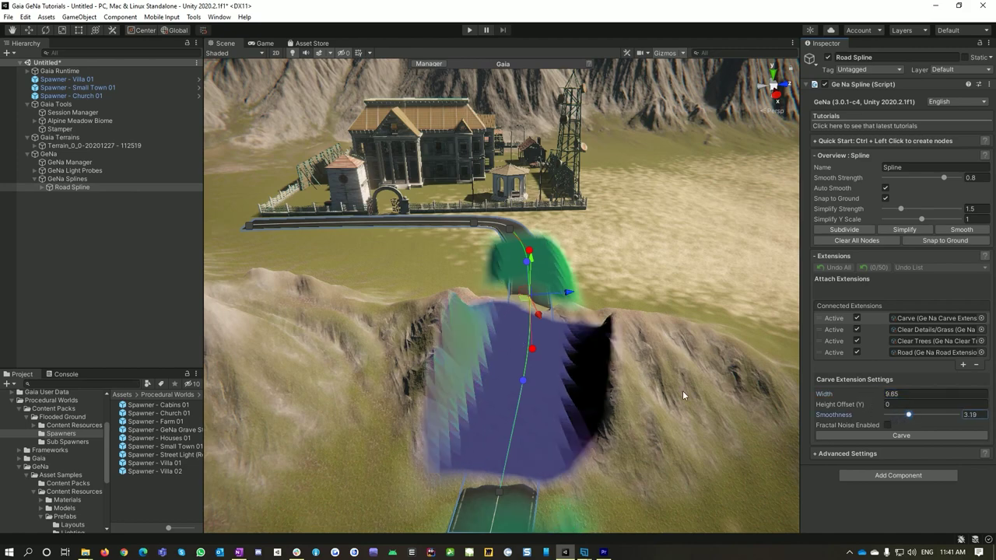
Adjust the heights of the road nodes along the mountain pass using the carve preview, lowering those at the crest.
{"action": "right_click_drag", "start_coordinate": [691, 402], "coordinate": [760, 395]}
{"action": "key", "text": "w"}
{"action": "left_click", "coordinate": [386, 285]}
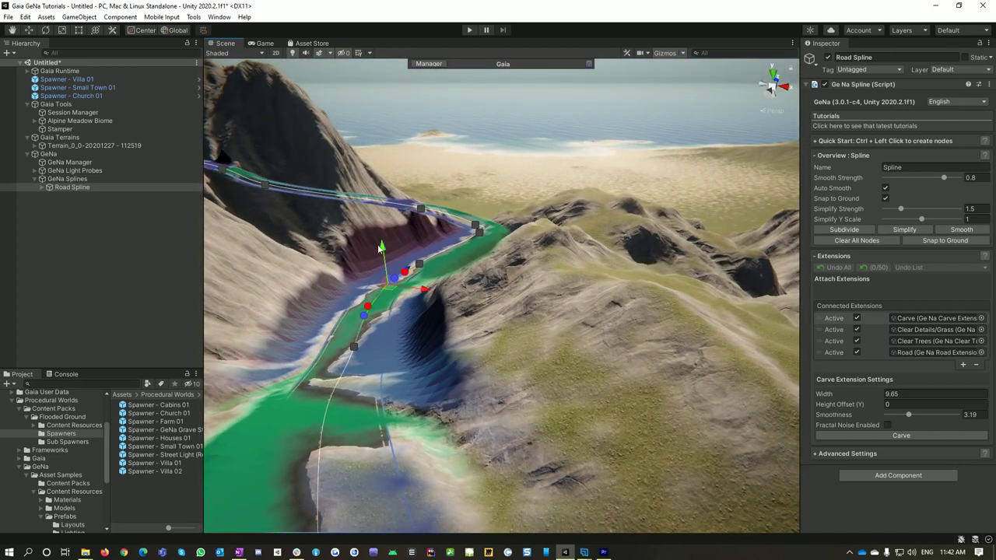
{"action": "mouse_move", "coordinate": [382, 249]}
{"action": "left_mouse_down"}
{"action": "mouse_move", "coordinate": [380, 221]}
{"action": "mouse_move", "coordinate": [379, 261]}
{"action": "mouse_move", "coordinate": [381, 251]}
{"action": "left_mouse_up"}
{"action": "left_click_drag", "start_coordinate": [687, 434], "coordinate": [587, 412], "text": "alt"}
{"action": "left_click", "coordinate": [409, 292]}
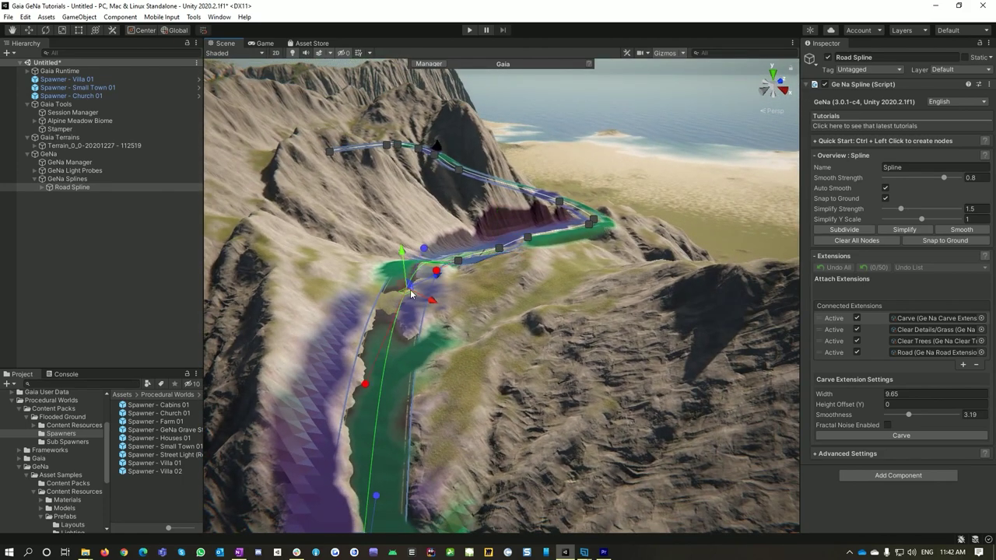
{"action": "left_click_drag", "start_coordinate": [406, 256], "coordinate": [406, 291]}
{"action": "left_click", "coordinate": [458, 262]}
{"action": "left_click_drag", "start_coordinate": [457, 228], "coordinate": [458, 232]}
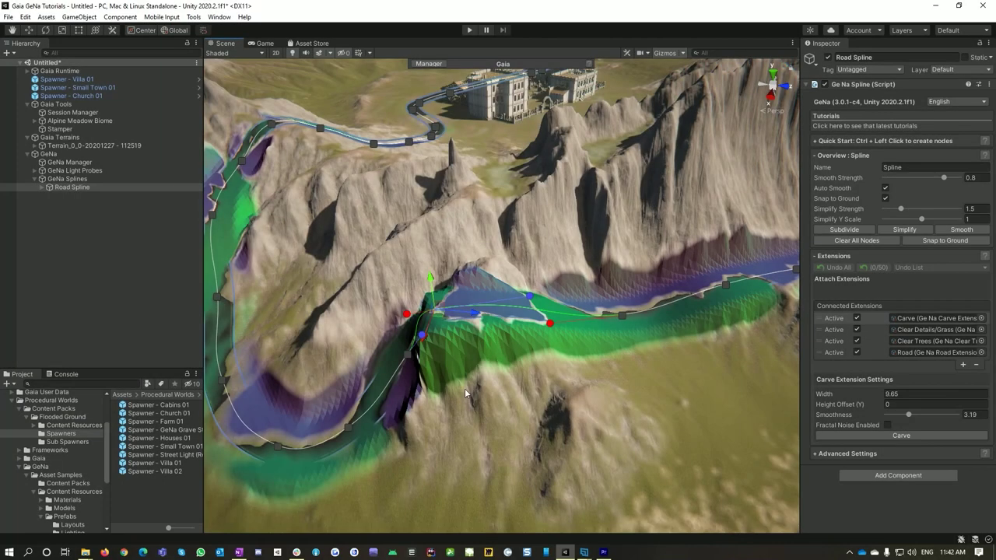
Adjust the node at the ridge corner and lower the adjacent node to cut the road through the rock.
{"action": "left_click_drag", "start_coordinate": [464, 389], "coordinate": [497, 278], "text": "alt"}
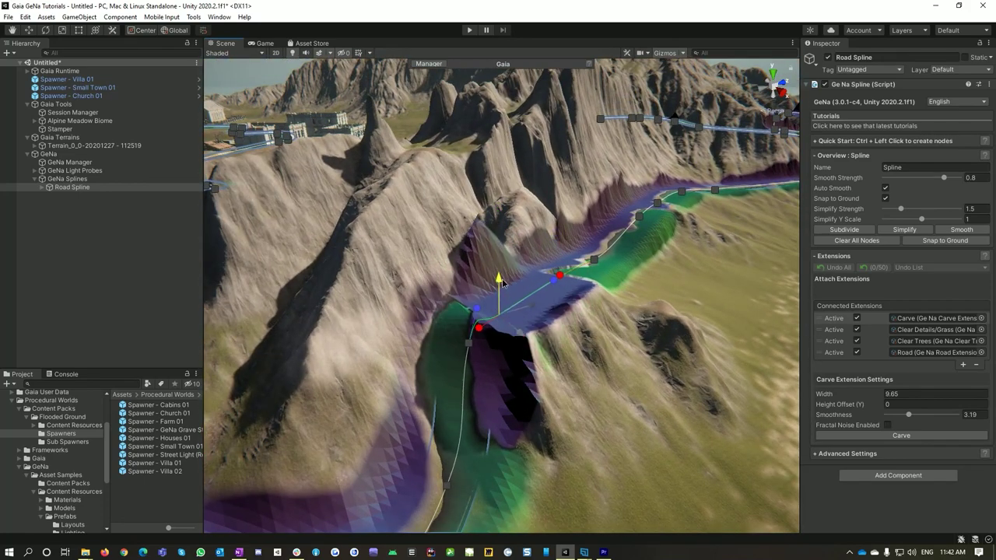
{"action": "left_click", "coordinate": [469, 344]}
{"action": "left_click_drag", "start_coordinate": [468, 310], "coordinate": [472, 346]}
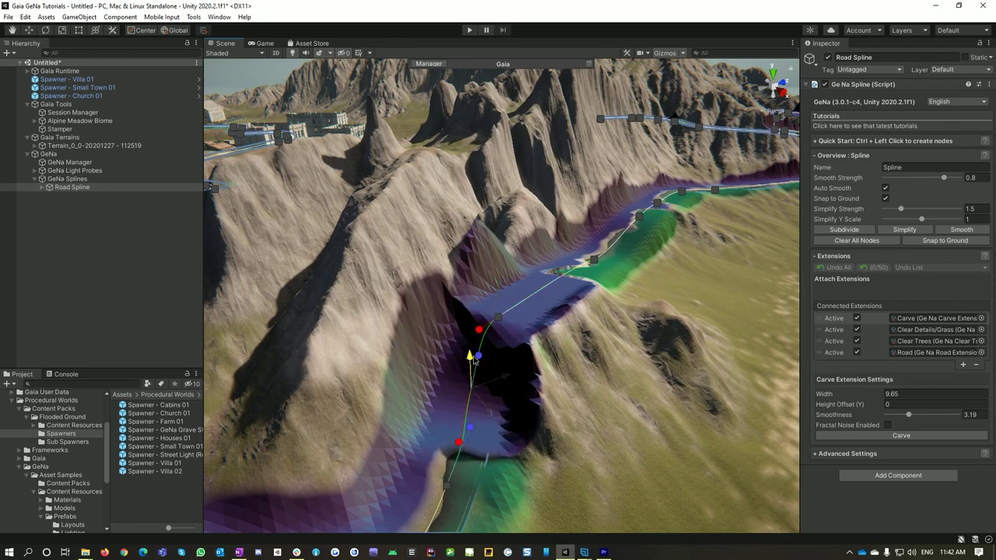
Delete the lowered node at the ridge corner and connect its two neighbouring nodes directly.
{"action": "left_click_drag", "start_coordinate": [697, 412], "coordinate": [507, 424], "text": "alt"}
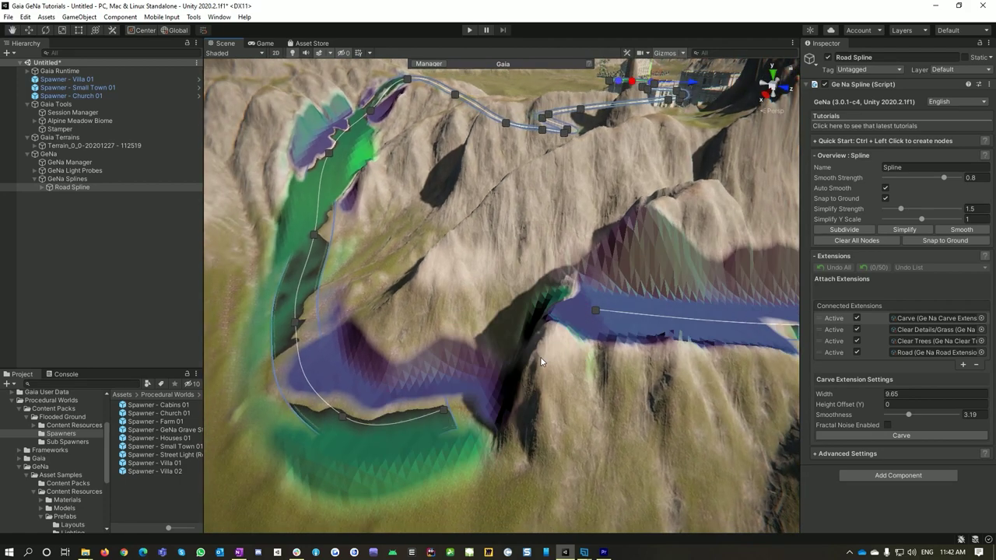
{"action": "left_click", "coordinate": [595, 311]}
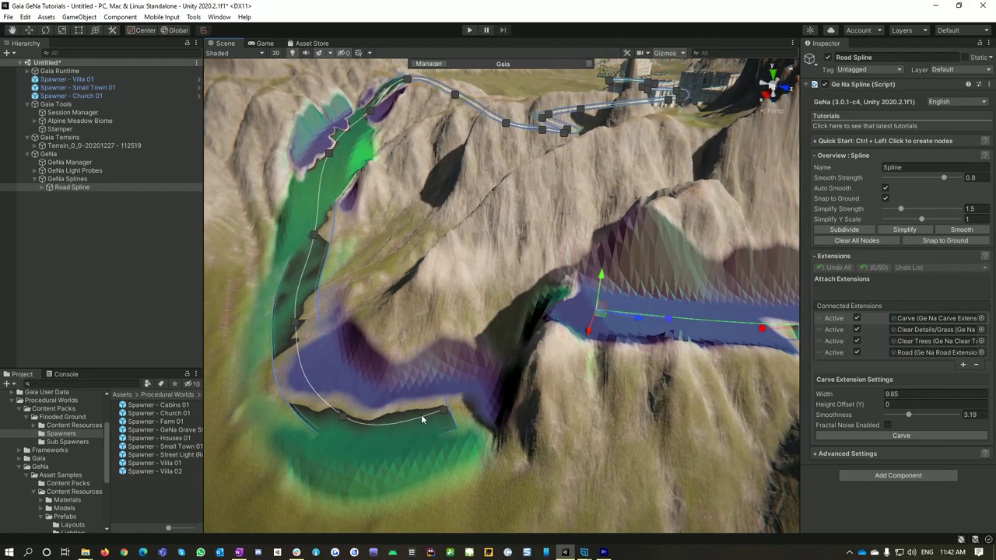
{"action": "left_click", "coordinate": [443, 409]}
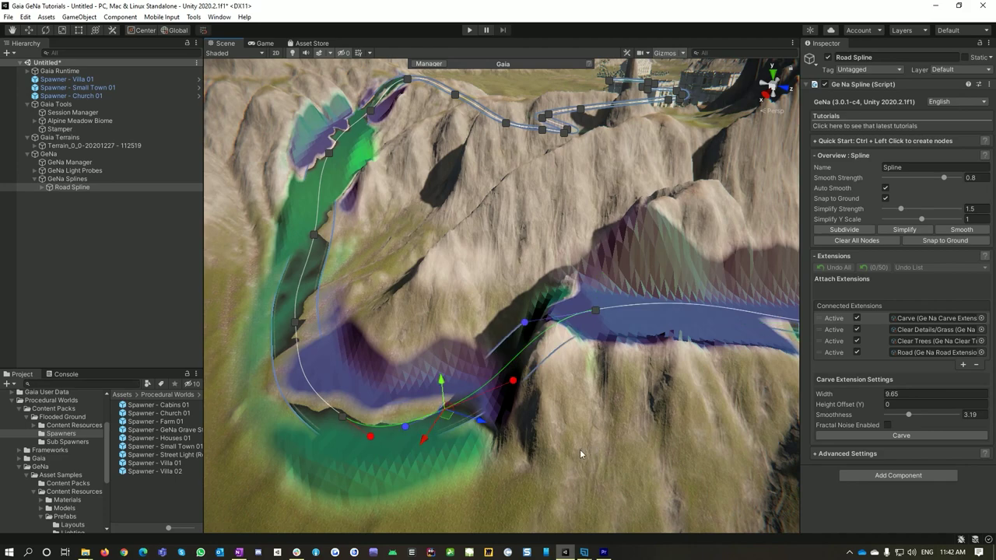
Check the ridge corner with the road spline deselected, reselect the spline and adjust the node at the cut.
{"action": "left_click_drag", "start_coordinate": [580, 453], "coordinate": [591, 336], "text": "alt"}
{"action": "left_click", "coordinate": [572, 313]}
{"action": "right_click_drag", "start_coordinate": [611, 362], "coordinate": [672, 405]}
{"action": "left_click", "coordinate": [536, 311]}
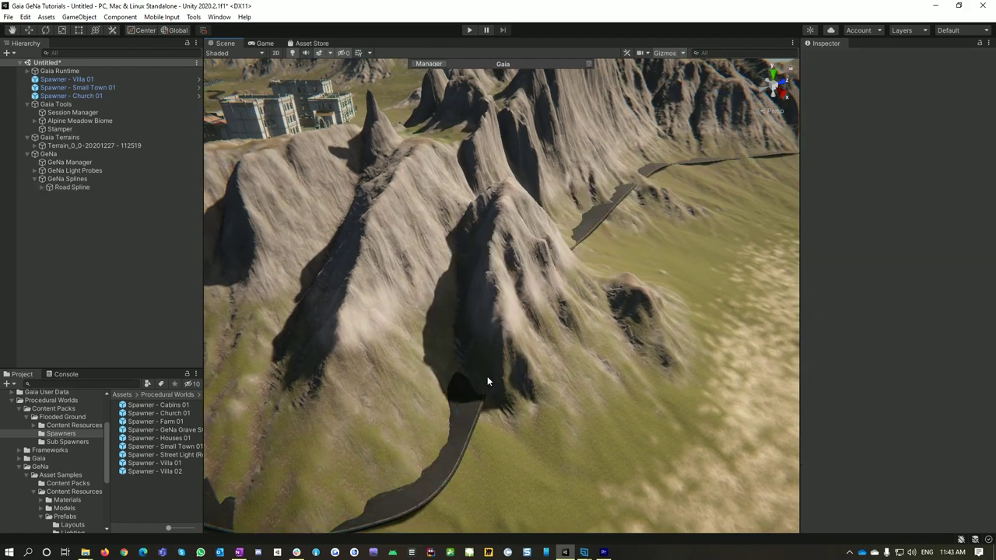
{"action": "left_click", "coordinate": [461, 416]}
{"action": "left_click", "coordinate": [489, 325]}
{"action": "left_click_drag", "start_coordinate": [513, 347], "coordinate": [535, 361]}
Reposition the road node at the foot of the ridge cut, checking the bend with the spline deselected between moves.
{"action": "right_click_drag", "start_coordinate": [575, 406], "coordinate": [430, 333]}
{"action": "left_click", "coordinate": [469, 352]}
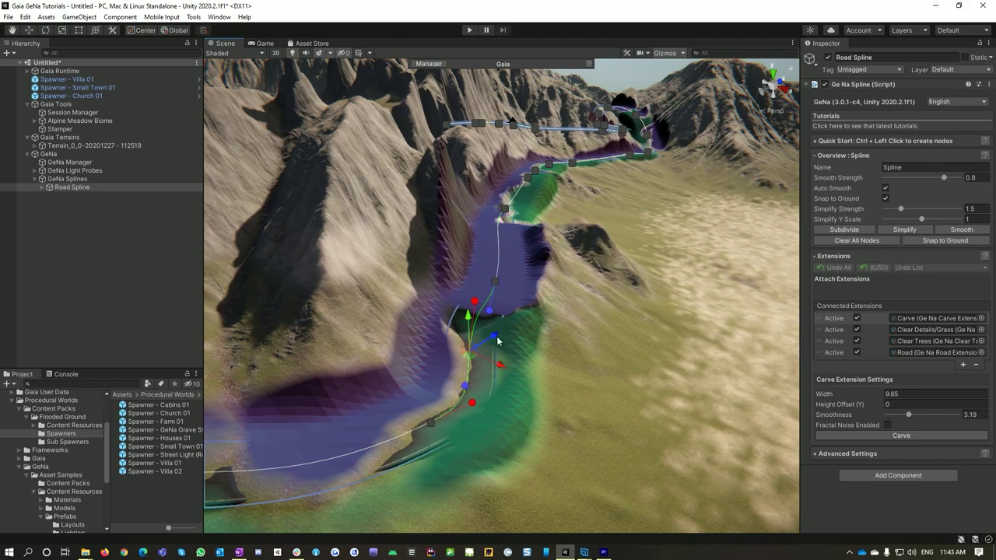
{"action": "left_click_drag", "start_coordinate": [497, 338], "coordinate": [492, 360]}
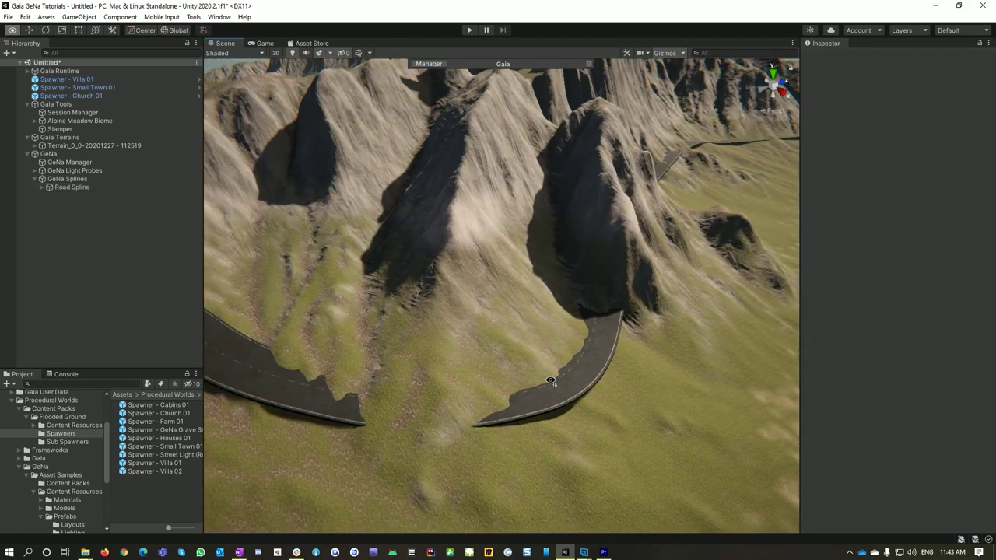
{"action": "left_click_drag", "start_coordinate": [467, 373], "coordinate": [472, 396], "text": "alt"}
{"action": "left_click", "coordinate": [472, 396]}
{"action": "left_click", "coordinate": [495, 378]}
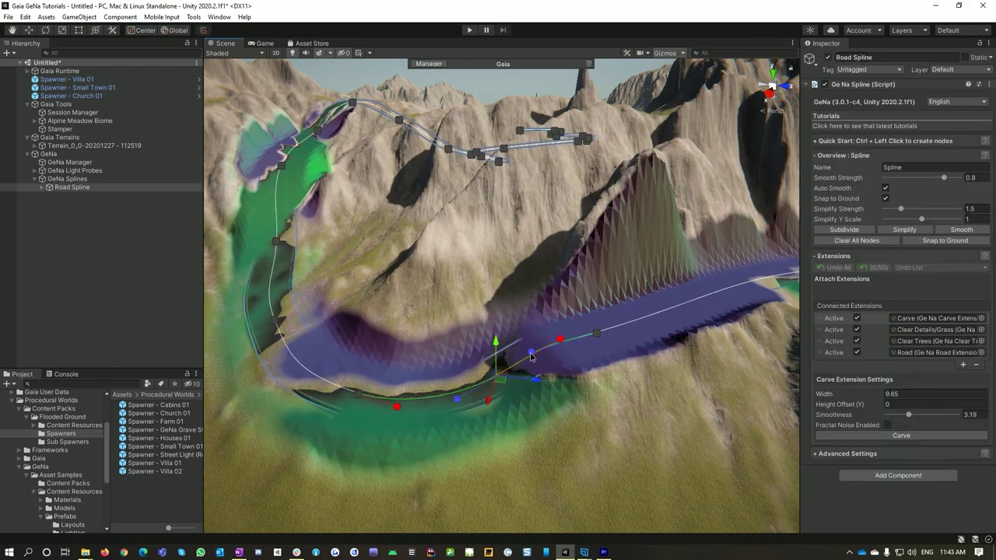
{"action": "left_click_drag", "start_coordinate": [497, 375], "coordinate": [488, 405]}
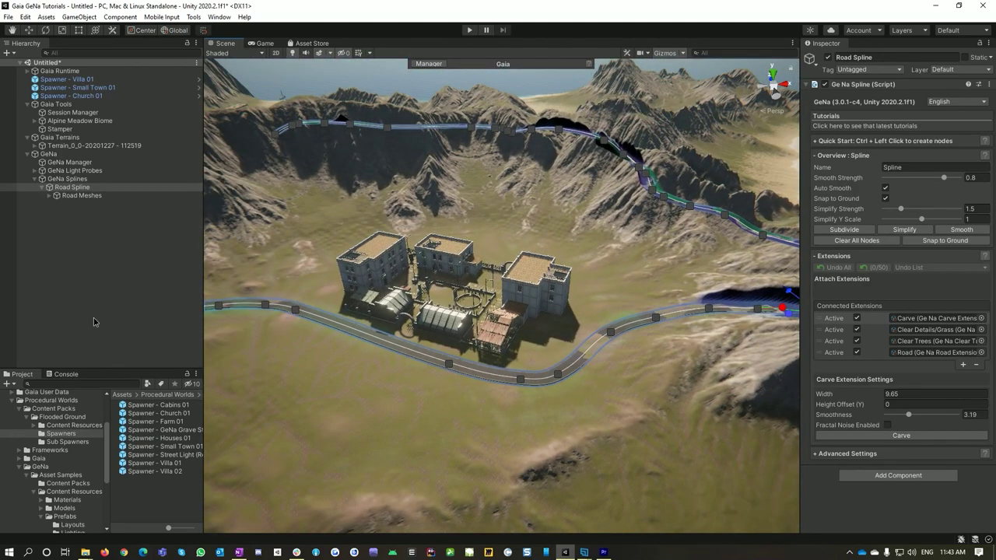
Branch a new road off the spline node at the small town's near corner and route it around behind the buildings.
{"action": "left_click", "coordinate": [93, 318]}
{"action": "right_click_drag", "start_coordinate": [331, 447], "coordinate": [129, 448]}
{"action": "key", "text": "w"}
{"action": "key", "text": "d"}
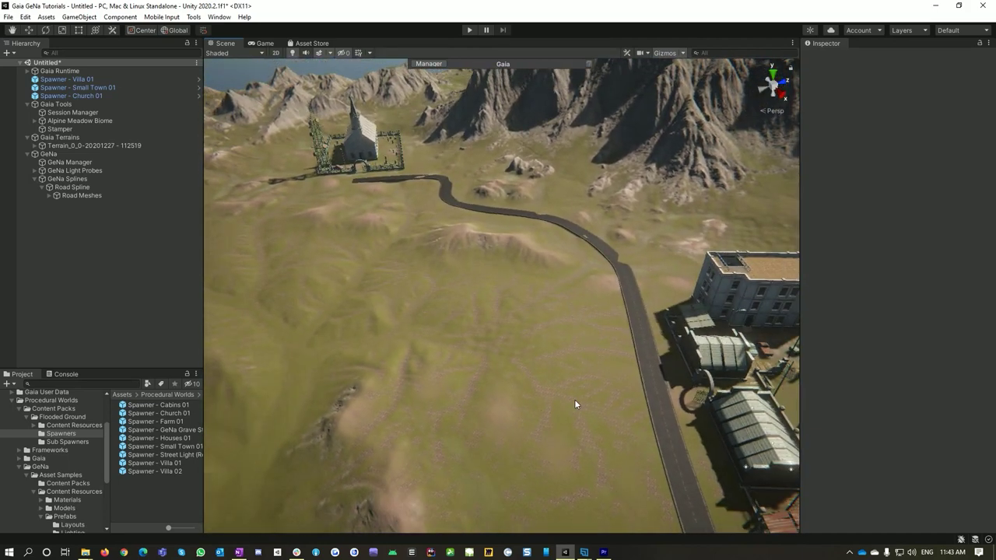
{"action": "left_click", "coordinate": [650, 385]}
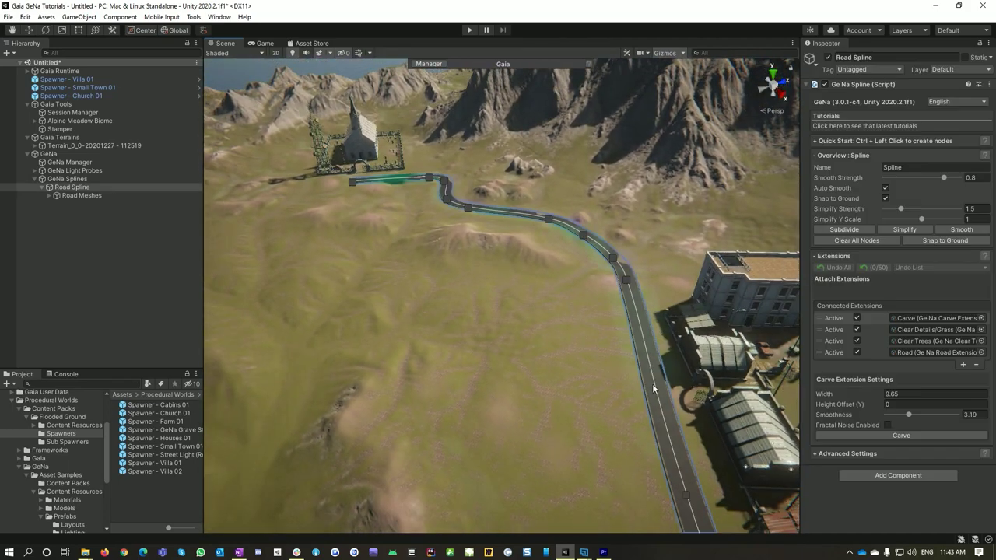
{"action": "left_click", "coordinate": [626, 276]}
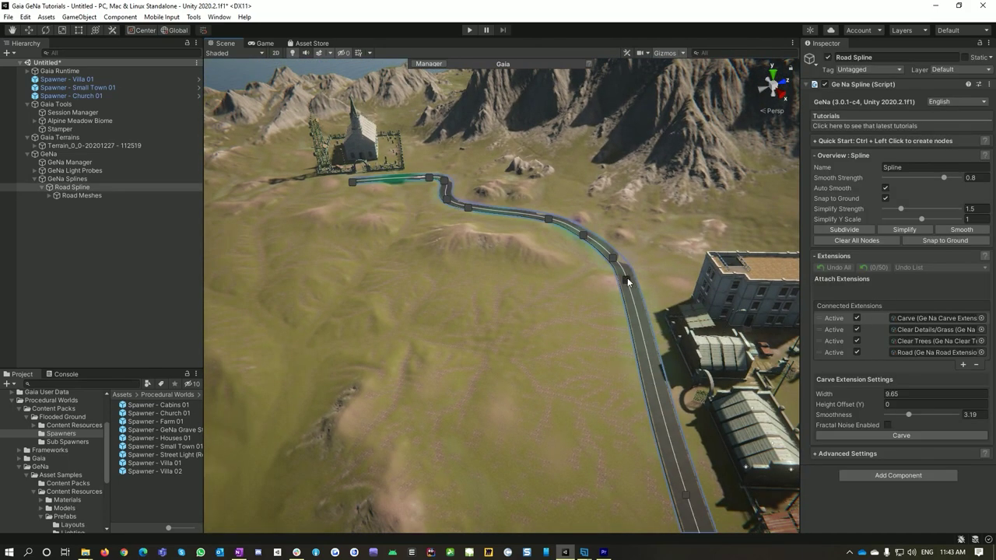
{"action": "right_click_drag", "start_coordinate": [552, 341], "coordinate": [572, 340]}
{"action": "left_click", "coordinate": [571, 336], "text": "ctrl"}
{"action": "left_click", "coordinate": [604, 332], "text": "ctrl"}
{"action": "left_click", "coordinate": [686, 340], "text": "ctrl"}
{"action": "left_click", "coordinate": [750, 346], "text": "ctrl"}
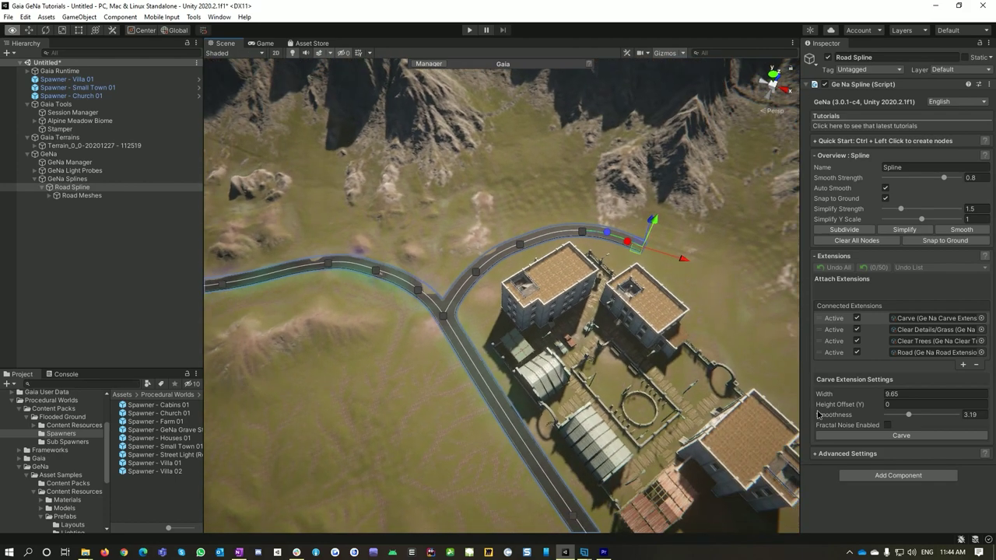
Extend the back road with more nodes past the town's far building.
{"action": "left_click", "coordinate": [677, 274], "text": "ctrl"}
{"action": "left_click", "coordinate": [734, 284], "text": "ctrl"}
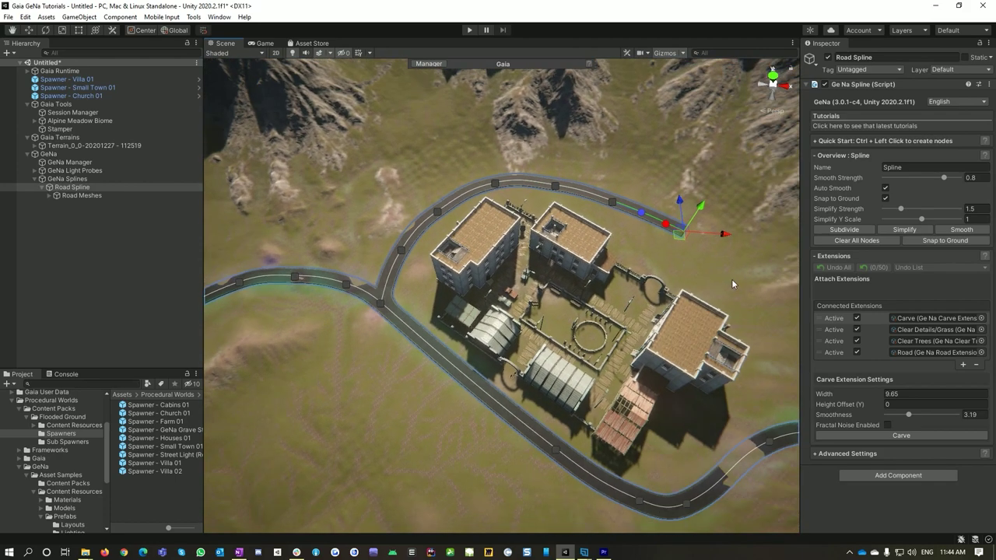
{"action": "left_click", "coordinate": [731, 284], "text": "ctrl"}
Branch another road from the same junction node across the meadow, curving it back toward the church.
{"action": "right_click_drag", "start_coordinate": [666, 331], "coordinate": [540, 465]}
{"action": "left_click", "coordinate": [663, 376]}
{"action": "left_click_drag", "start_coordinate": [663, 376], "coordinate": [374, 362]}
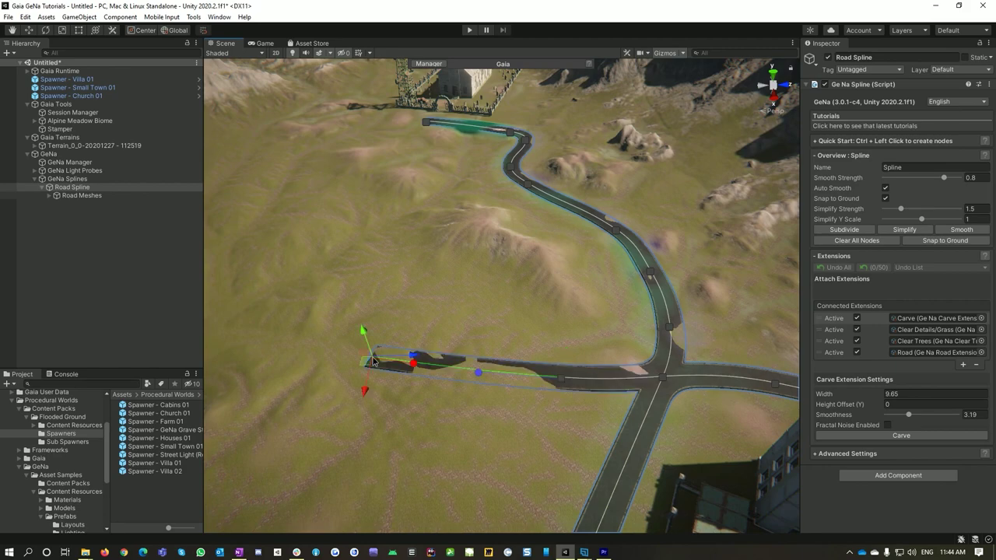
{"action": "left_click", "coordinate": [295, 288], "text": "ctrl"}
{"action": "left_click", "coordinate": [274, 218], "text": "ctrl"}
{"action": "left_click", "coordinate": [266, 137], "text": "ctrl"}
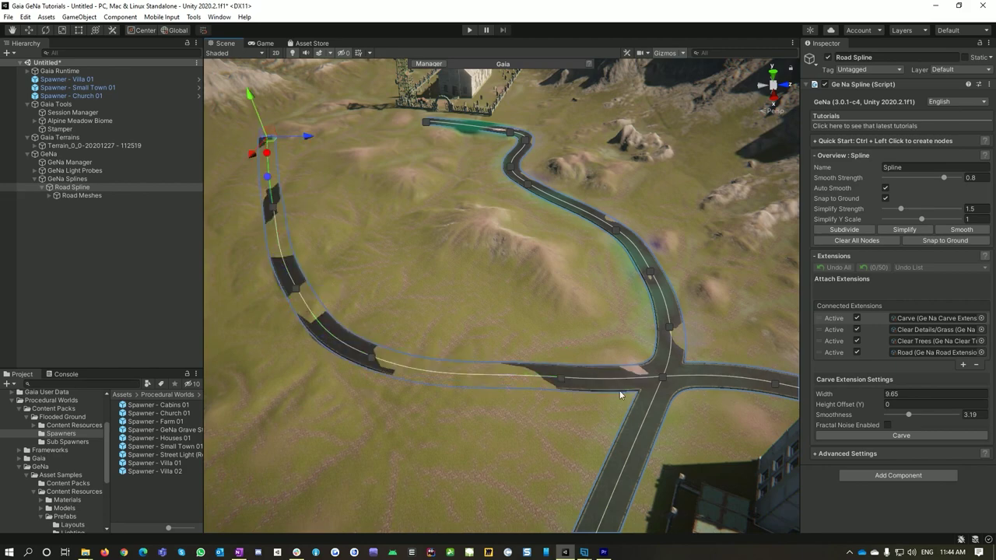
Adjust the tangent handle between the junction and the meadow road's first node to reshape where the branch leaves the crossing.
{"action": "right_click_drag", "start_coordinate": [614, 403], "coordinate": [648, 455]}
{"action": "key", "text": "w"}
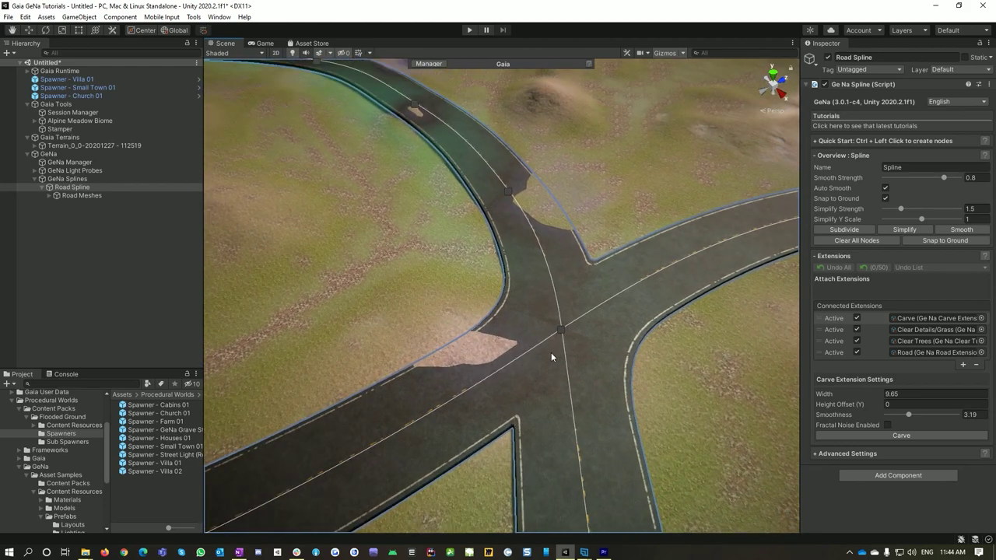
{"action": "scroll", "coordinate": [544, 413], "scroll_direction": "up", "scroll_amount": 2}
{"action": "left_click", "coordinate": [597, 345]}
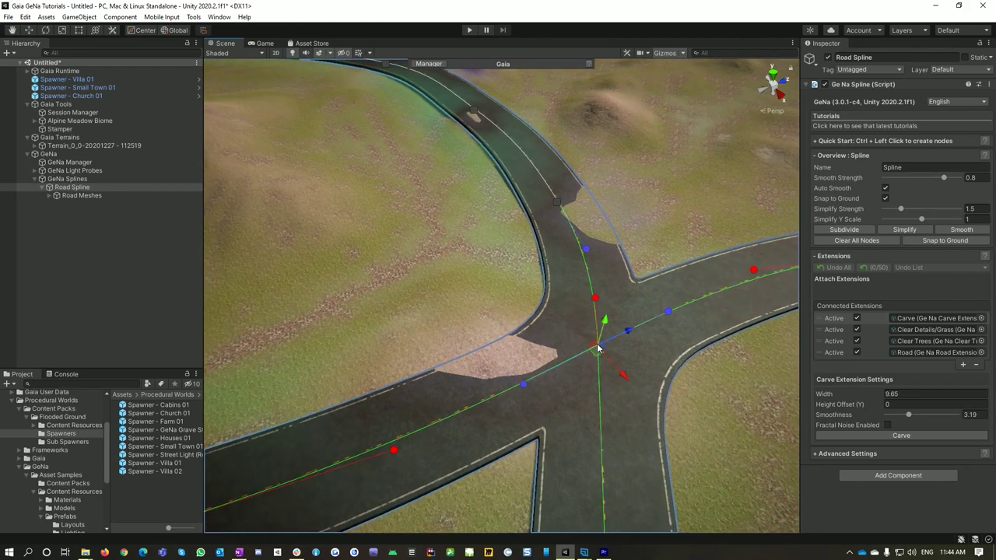
{"action": "left_click_drag", "start_coordinate": [620, 472], "coordinate": [537, 479], "text": "alt"}
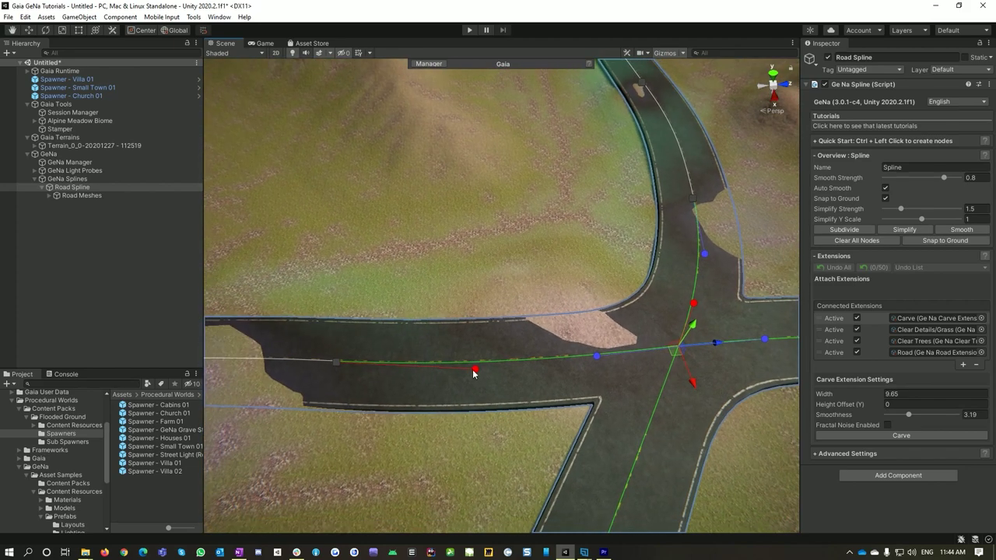
{"action": "left_click", "coordinate": [475, 369]}
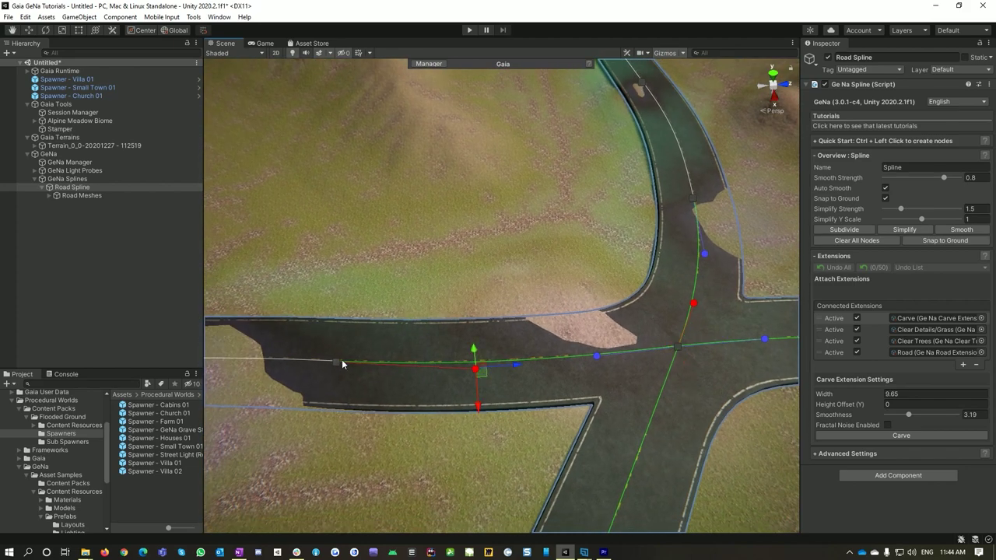
{"action": "left_click", "coordinate": [338, 360]}
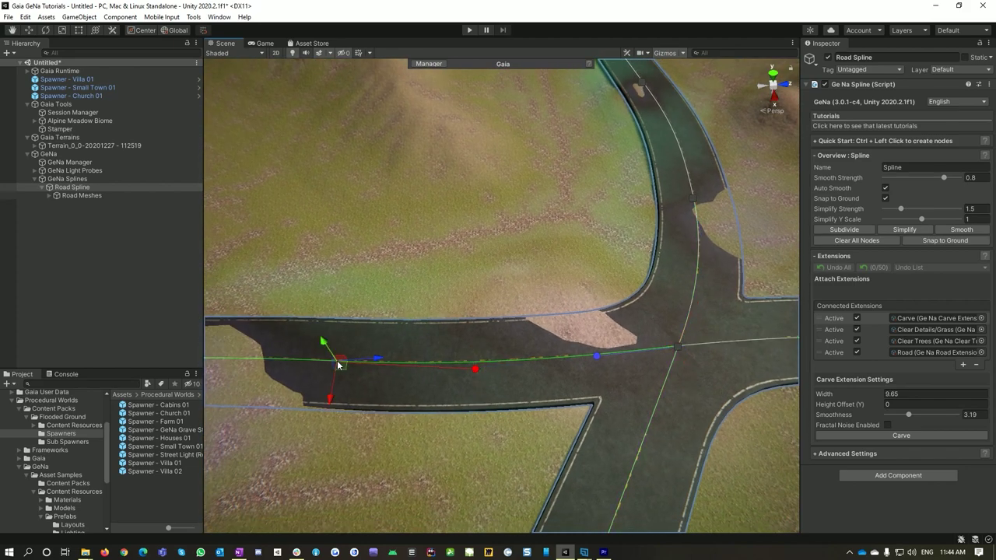
{"action": "left_click", "coordinate": [476, 371]}
{"action": "left_click_drag", "start_coordinate": [479, 411], "coordinate": [477, 380]}
{"action": "right_click_drag", "start_coordinate": [462, 441], "coordinate": [578, 358]}
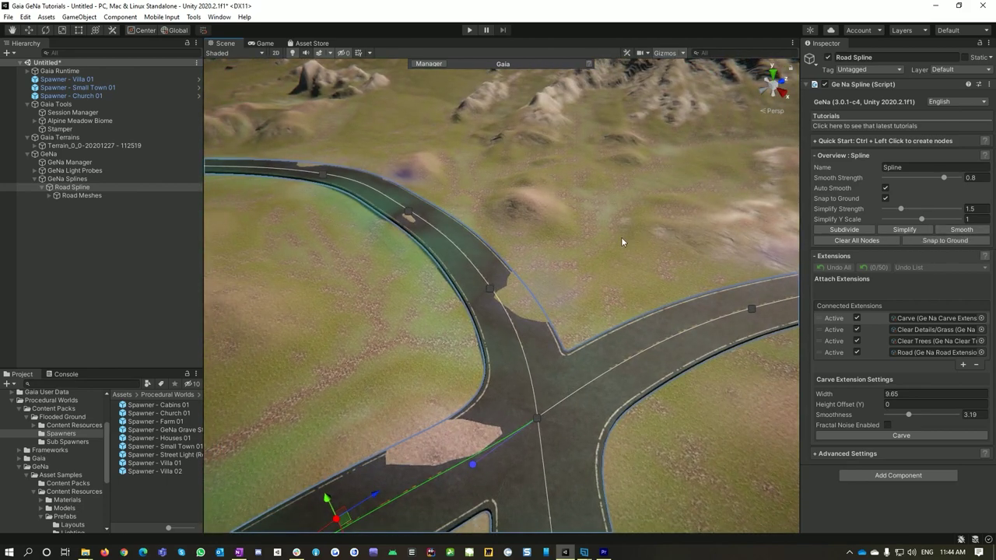
Continue the road from the end node beside the church in a wide curve and join it to the meadow branch's end.
{"action": "mouse_move", "coordinate": [620, 232]}
{"action": "left_mouse_down", "text": "alt"}
{"action": "mouse_move", "coordinate": [414, 225]}
{"action": "mouse_move", "coordinate": [443, 211]}
{"action": "mouse_move", "coordinate": [609, 231]}
{"action": "left_mouse_up", "text": "alt"}
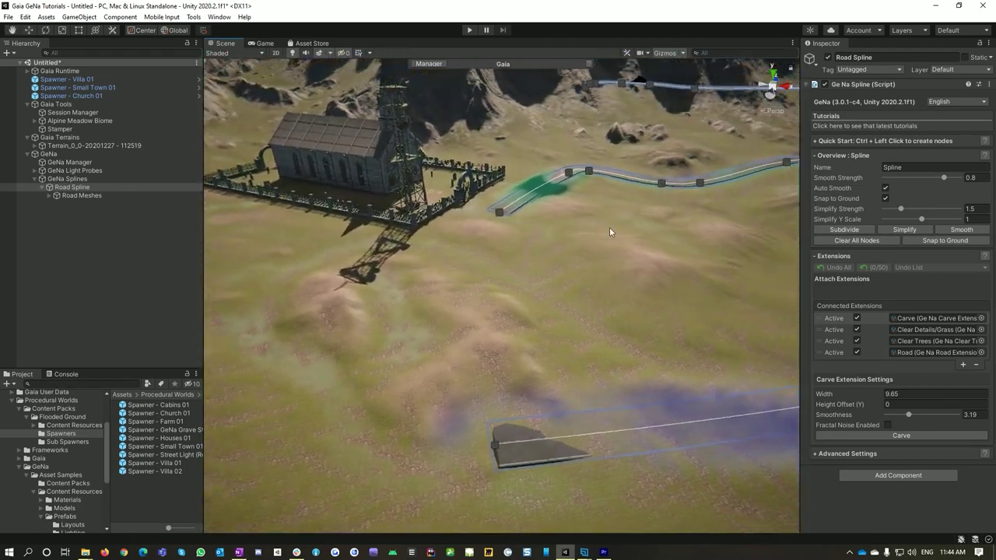
{"action": "left_click", "coordinate": [498, 212]}
{"action": "left_click", "coordinate": [447, 241], "text": "ctrl"}
{"action": "left_click", "coordinate": [363, 290], "text": "ctrl"}
{"action": "left_click", "coordinate": [291, 356], "text": "ctrl"}
{"action": "left_click", "coordinate": [340, 430], "text": "ctrl"}
{"action": "left_click", "coordinate": [496, 448], "text": "ctrl"}
Enable fractal noise for the Carve extension with strength 0.5, frequency 0.04 and lacunarity 2.04.
{"action": "right_click_drag", "start_coordinate": [503, 458], "coordinate": [630, 451]}
{"action": "mouse_move", "coordinate": [630, 452]}
{"action": "left_mouse_down", "text": "alt"}
{"action": "mouse_move", "coordinate": [649, 449]}
{"action": "mouse_move", "coordinate": [535, 463]}
{"action": "mouse_move", "coordinate": [617, 461]}
{"action": "left_mouse_up", "text": "alt"}
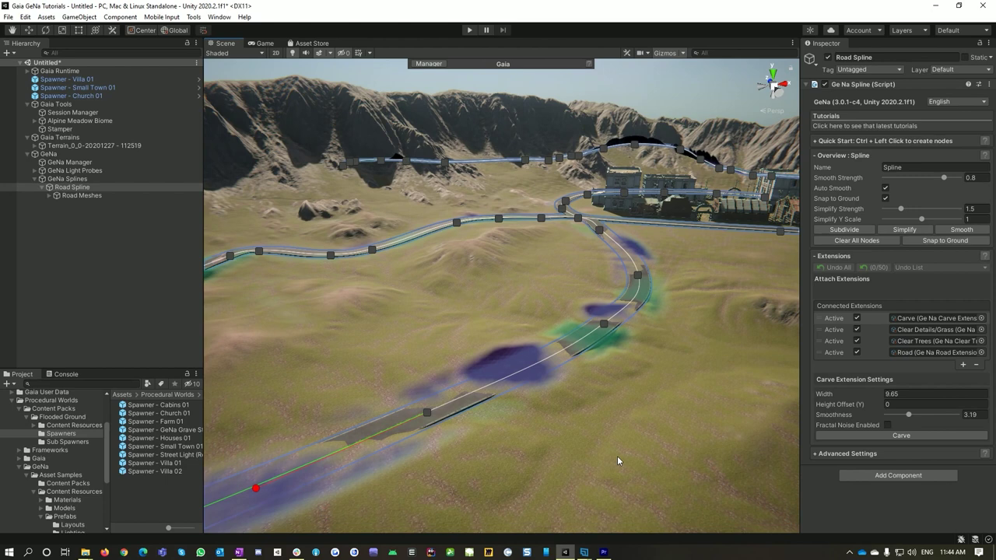
{"action": "left_click", "coordinate": [901, 436]}
{"action": "left_click", "coordinate": [887, 426]}
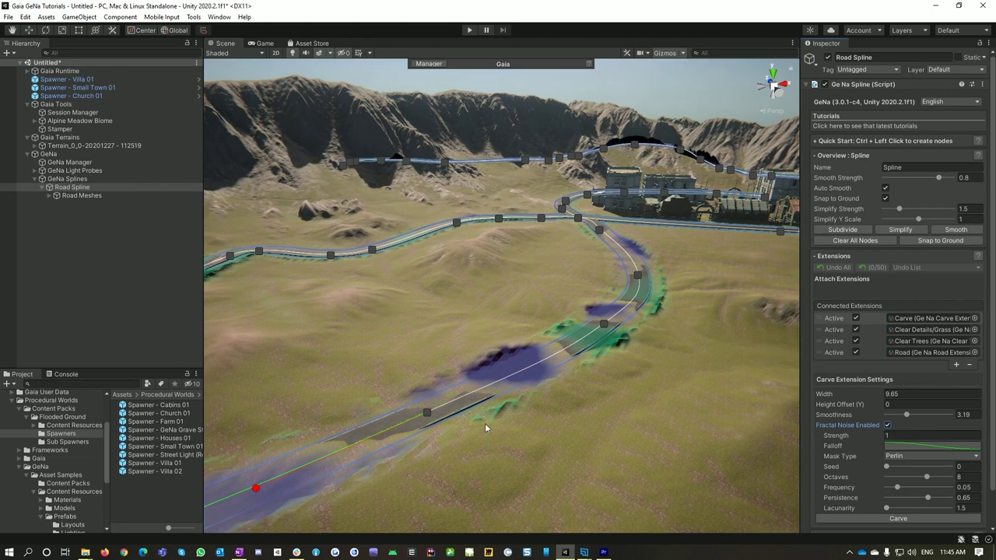
{"action": "scroll", "coordinate": [848, 455], "scroll_direction": "down", "scroll_amount": 2}
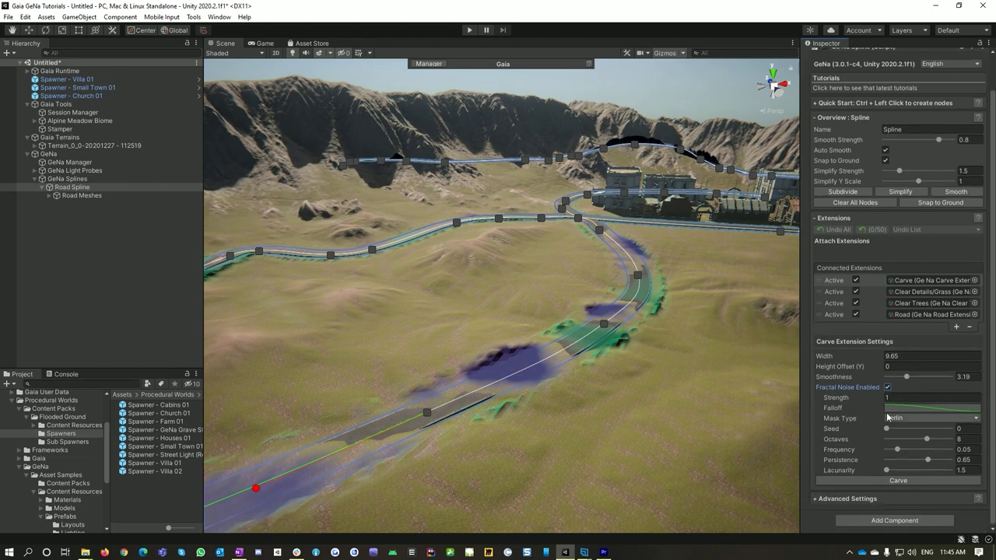
{"action": "left_click_drag", "start_coordinate": [850, 400], "coordinate": [841, 402]}
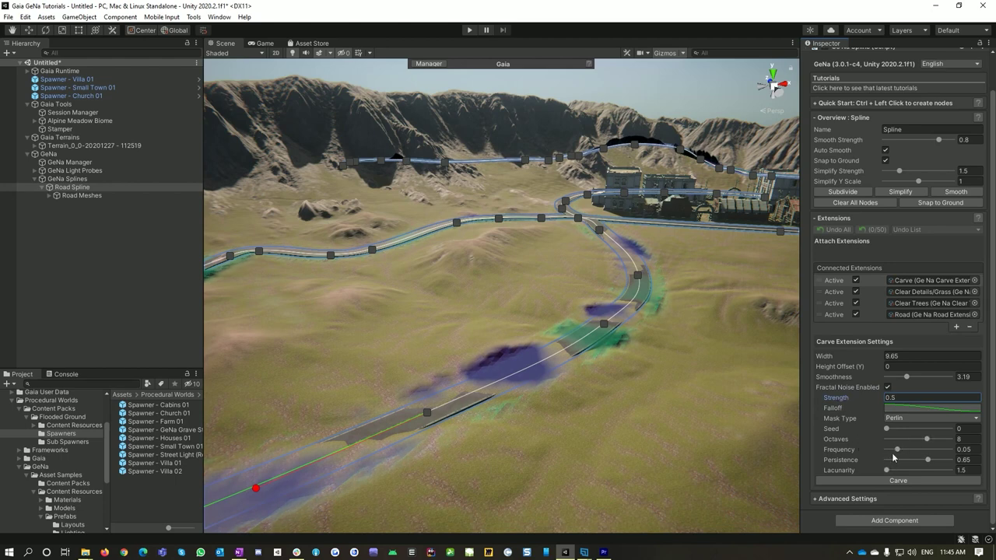
{"action": "mouse_move", "coordinate": [896, 455]}
{"action": "left_mouse_down"}
{"action": "mouse_move", "coordinate": [890, 470]}
{"action": "mouse_move", "coordinate": [905, 469]}
{"action": "left_mouse_up"}
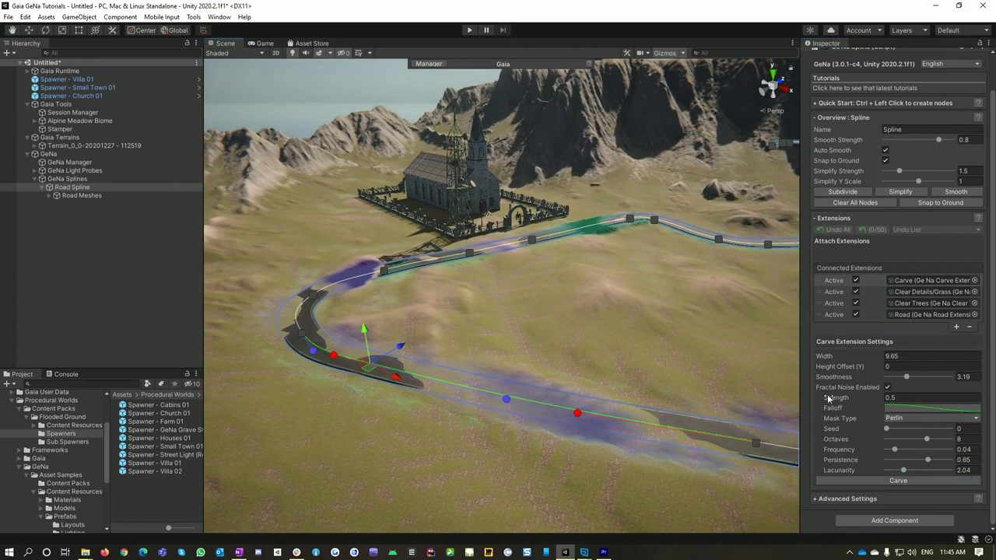
Set the fractal noise strength to 0.38 and carve the terrain along the road spline.
{"action": "left_click_drag", "start_coordinate": [846, 401], "coordinate": [841, 402]}
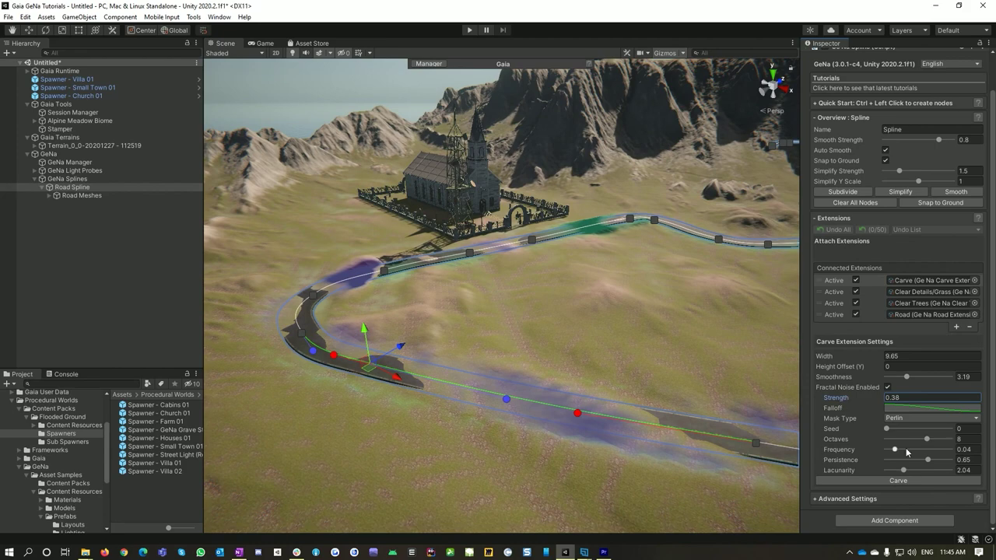
{"action": "left_click", "coordinate": [898, 480]}
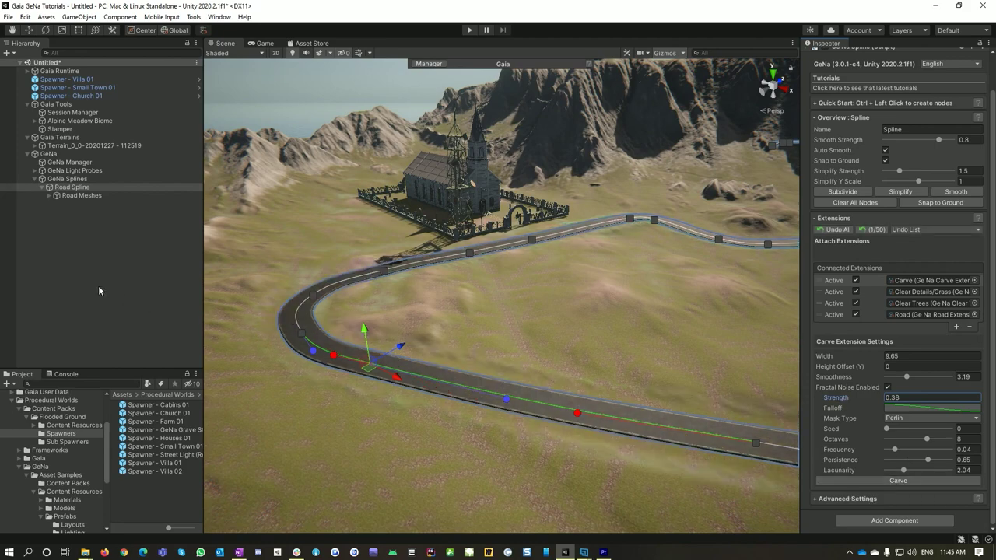
{"action": "left_click", "coordinate": [398, 428]}
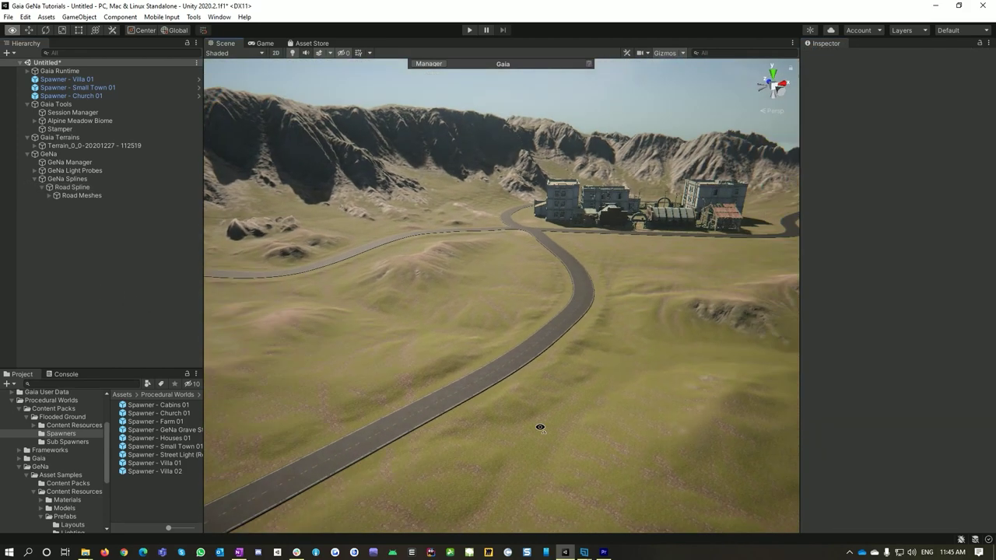
Reselect the road spline and move the junction node's tangent handle so the meadow branch meets the crossing at a wider angle.
{"action": "right_click_drag", "start_coordinate": [542, 425], "coordinate": [404, 405]}
{"action": "key", "text": "w"}
{"action": "left_click", "coordinate": [422, 397]}
{"action": "left_click", "coordinate": [463, 304]}
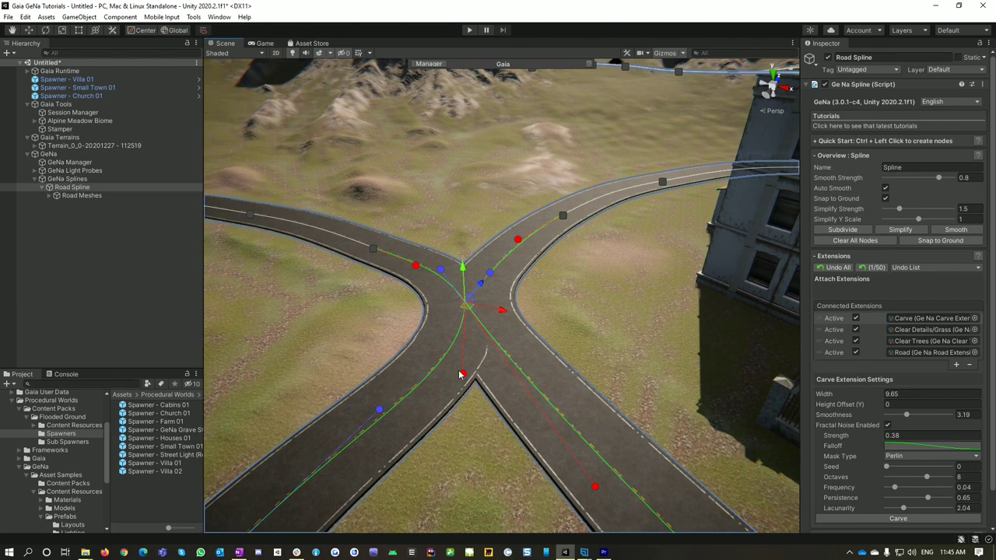
{"action": "left_click", "coordinate": [463, 374]}
{"action": "left_click_drag", "start_coordinate": [501, 386], "coordinate": [362, 352]}
{"action": "right_click_drag", "start_coordinate": [446, 384], "coordinate": [596, 401]}
{"action": "key", "text": "w"}
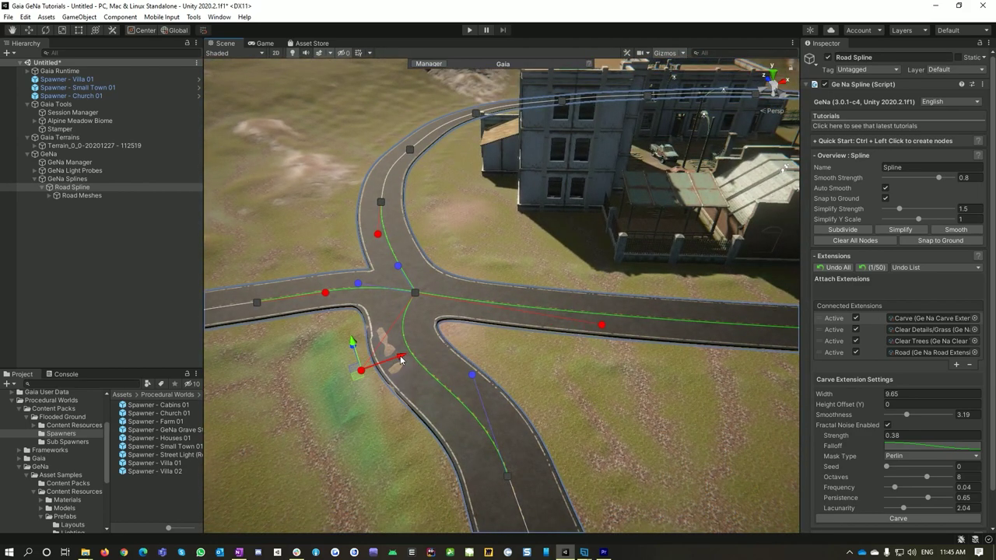
{"action": "mouse_move", "coordinate": [401, 359]}
{"action": "left_mouse_down"}
{"action": "mouse_move", "coordinate": [424, 350]}
{"action": "mouse_move", "coordinate": [417, 356]}
{"action": "left_mouse_up"}
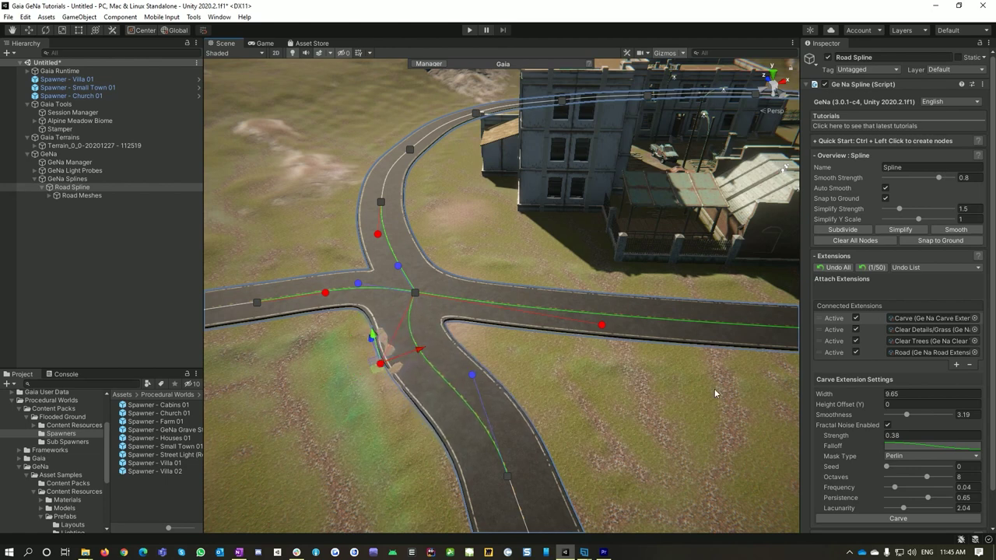
Carve the terrain again for the reshaped junction and inspect the roads with the spline deselected.
{"action": "left_click", "coordinate": [898, 519]}
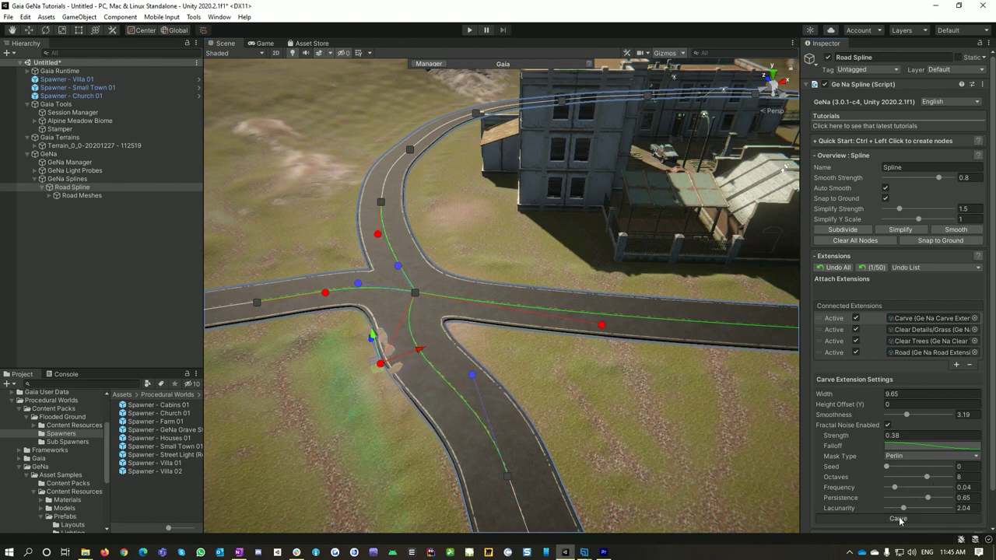
{"action": "left_click", "coordinate": [172, 310]}
{"action": "right_click_drag", "start_coordinate": [637, 424], "coordinate": [291, 417]}
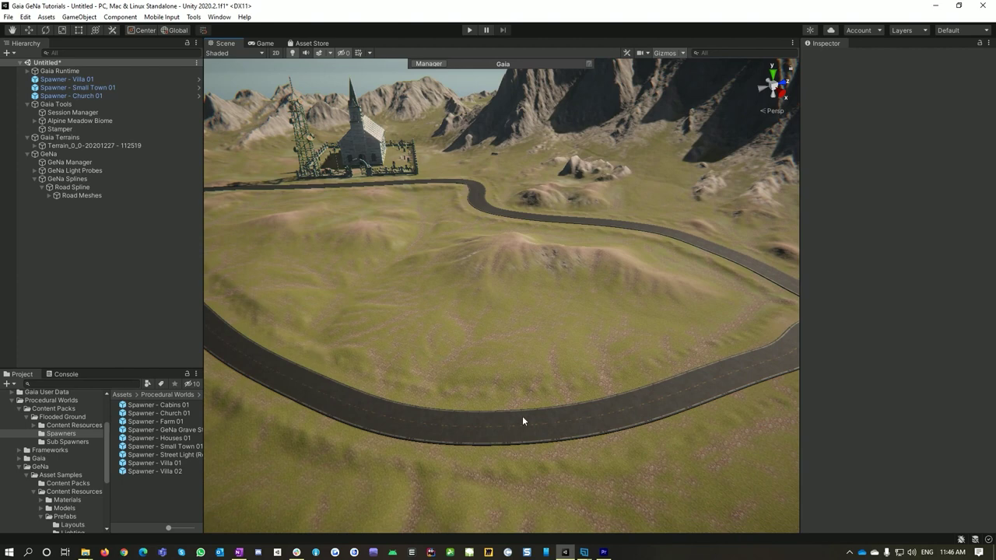
Reselect the road spline and review the settings of its Clear Details/Grass, Clear Trees and Road extensions.
{"action": "left_click", "coordinate": [450, 432]}
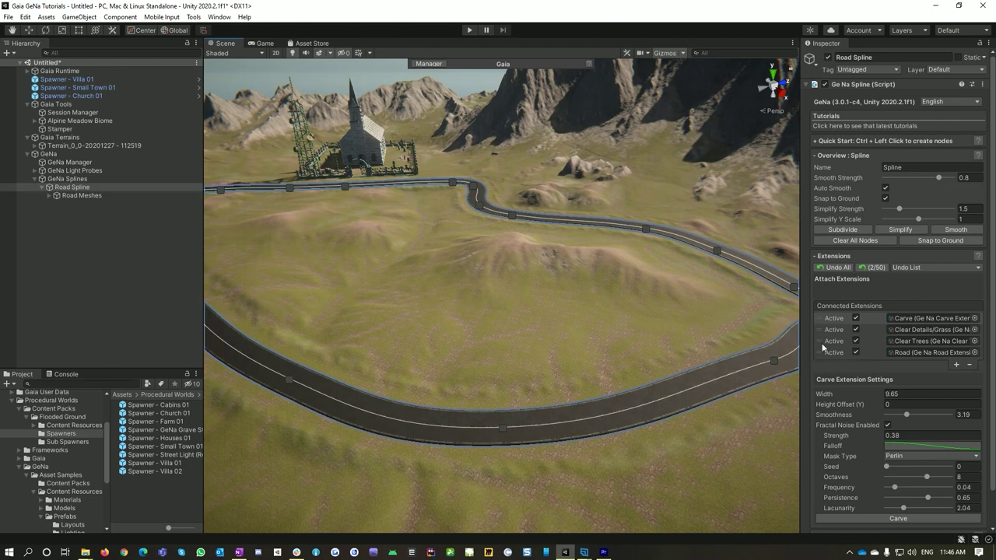
{"action": "left_click_drag", "start_coordinate": [799, 339], "coordinate": [727, 340]}
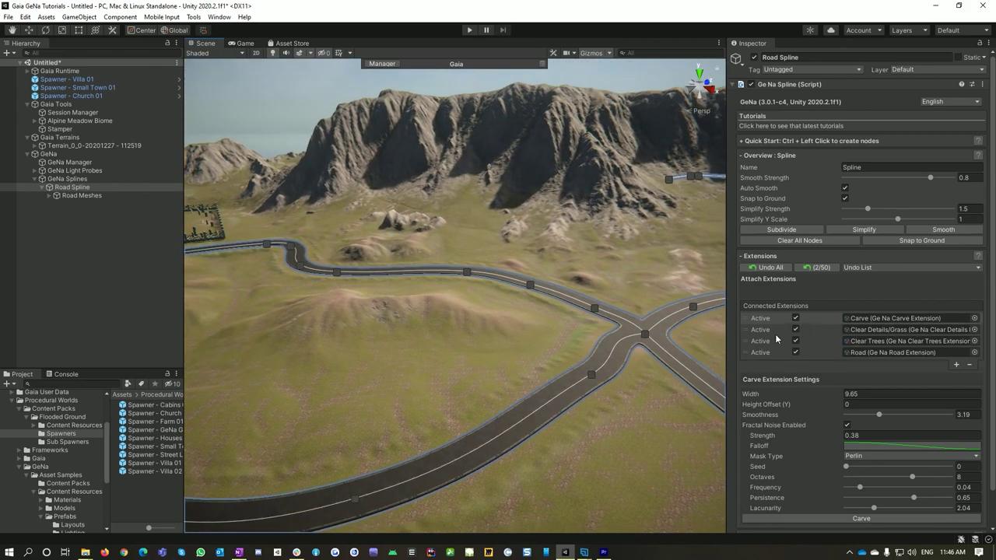
{"action": "left_click", "coordinate": [768, 333]}
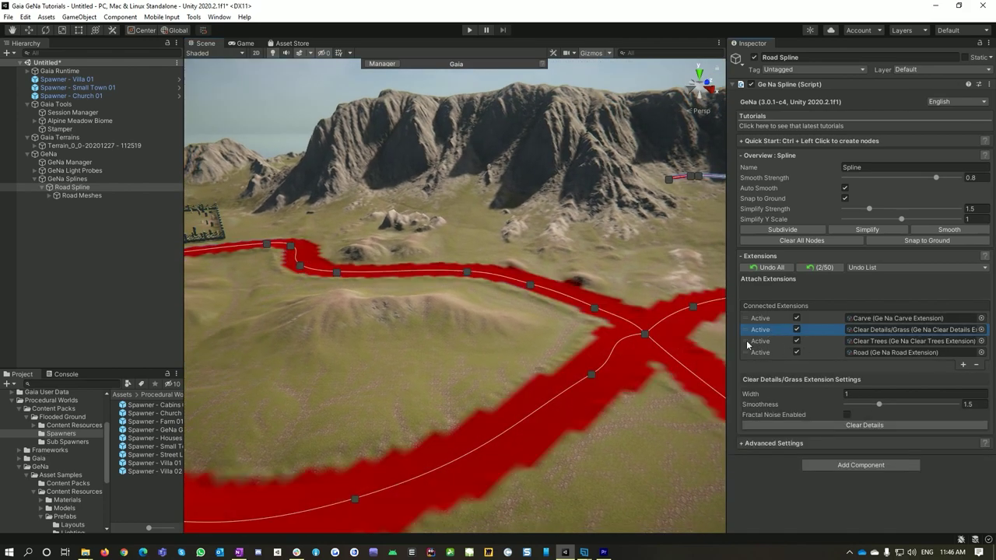
{"action": "left_click", "coordinate": [764, 343]}
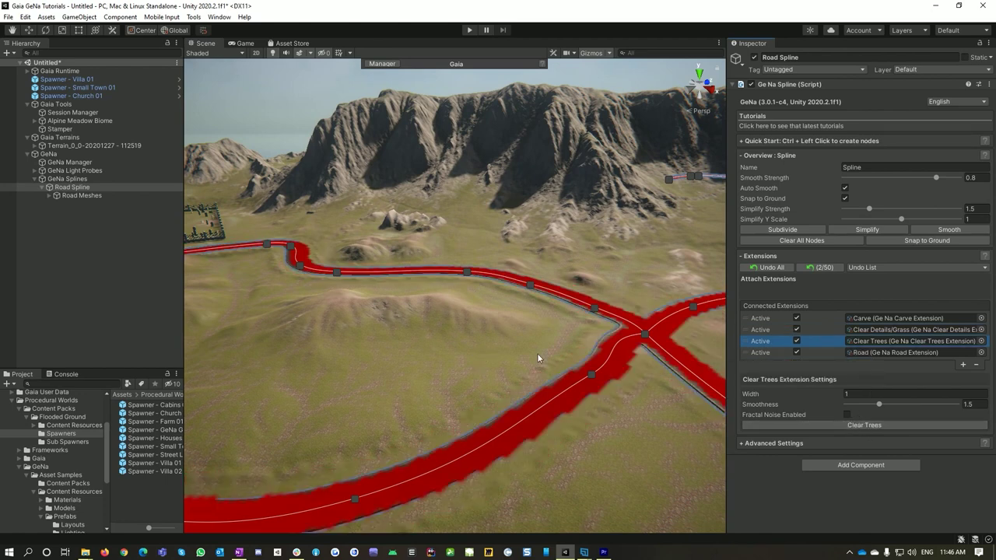
{"action": "left_click", "coordinate": [756, 355]}
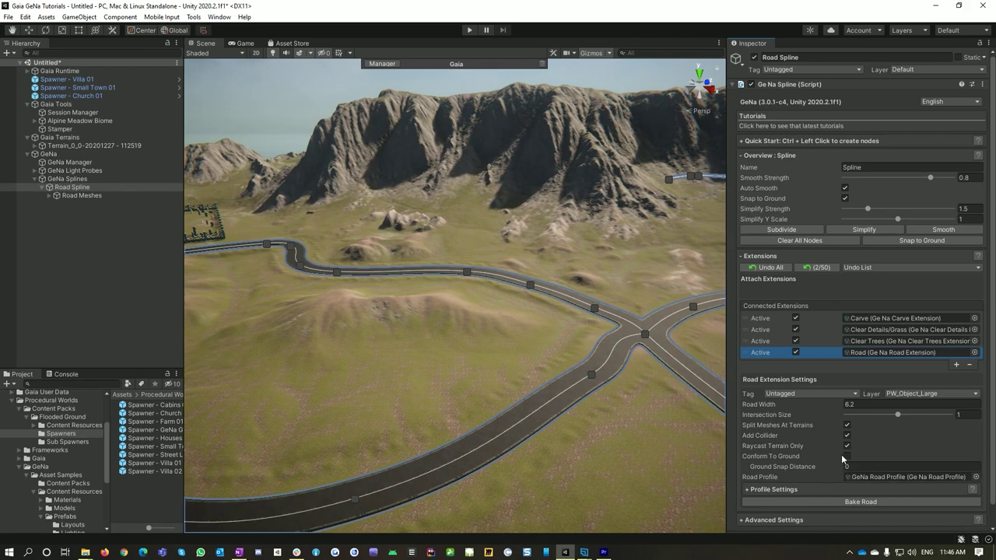
Select the terrain beside the curved road and switch its painting tool to Raise or Lower Terrain.
{"action": "right_click_drag", "start_coordinate": [503, 350], "coordinate": [464, 378]}
{"action": "left_click", "coordinate": [464, 376]}
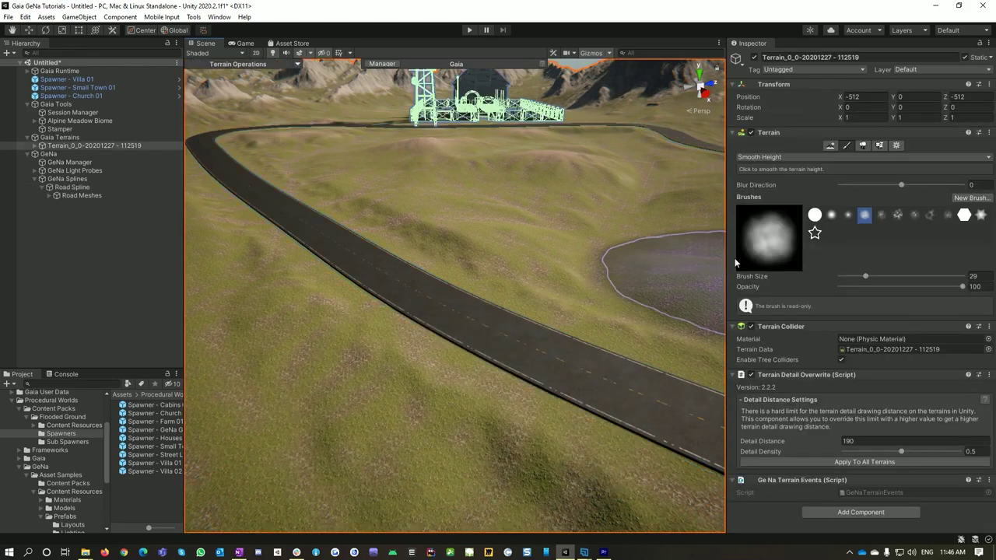
{"action": "left_click", "coordinate": [758, 157]}
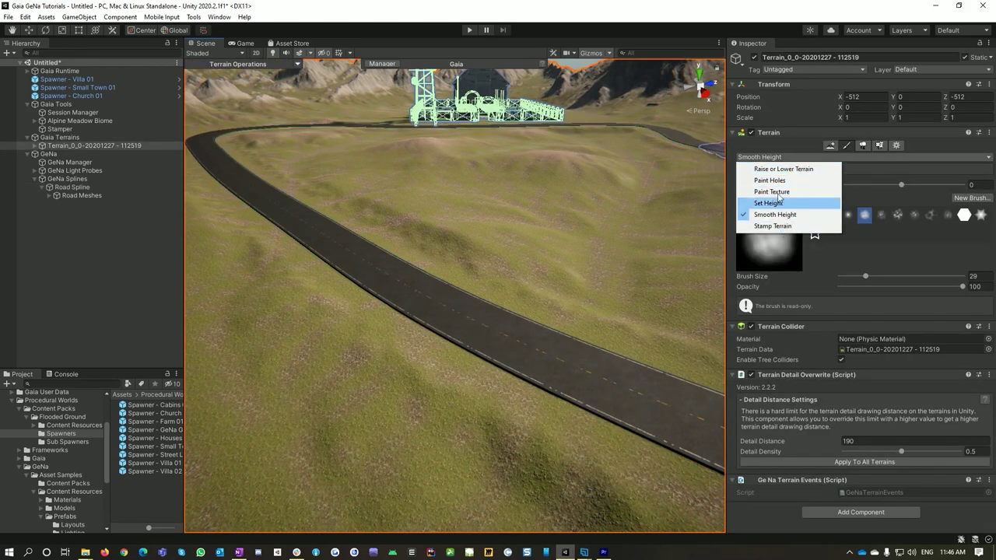
{"action": "left_click", "coordinate": [783, 170]}
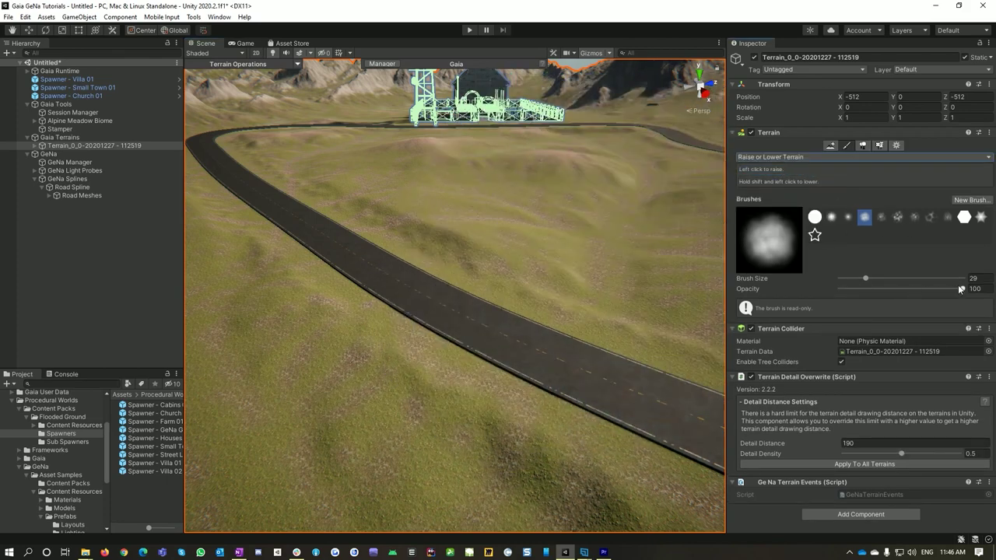
Lower the terrain beneath the curved road with the brush opacity at 5.2, and deselect the terrain to inspect the hollow.
{"action": "left_click_drag", "start_coordinate": [958, 288], "coordinate": [846, 297]}
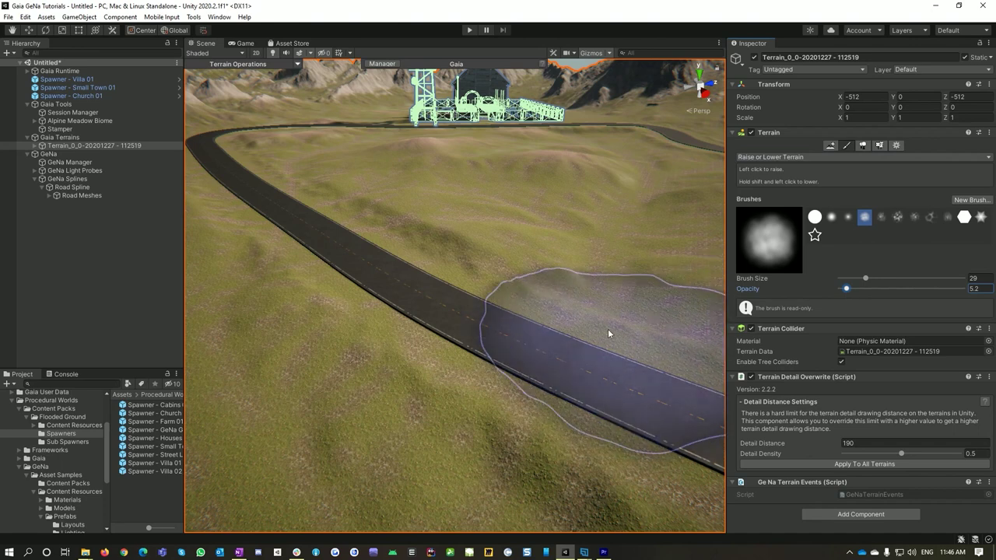
{"action": "left_click_drag", "start_coordinate": [513, 328], "coordinate": [499, 337]}
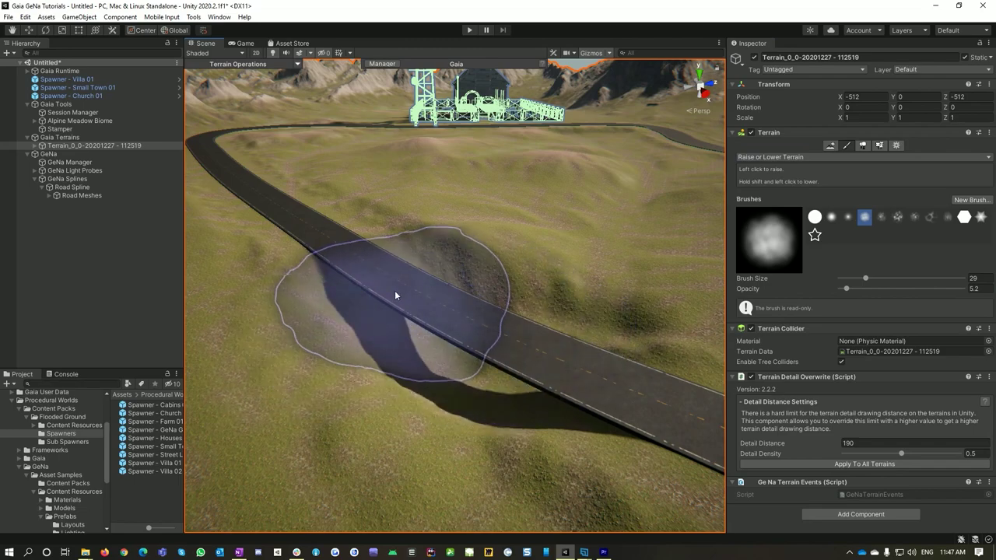
{"action": "key", "text": "w"}
{"action": "mouse_move", "coordinate": [420, 319]}
{"action": "right_mouse_down"}
{"action": "mouse_move", "coordinate": [368, 394]}
{"action": "mouse_move", "coordinate": [329, 407]}
{"action": "right_mouse_up"}
{"action": "left_click_drag", "start_coordinate": [329, 408], "coordinate": [498, 305], "text": "alt"}
{"action": "right_click_drag", "start_coordinate": [498, 304], "coordinate": [444, 307]}
{"action": "left_click", "coordinate": [83, 279]}
{"action": "key", "text": "w"}
{"action": "right_click_drag", "start_coordinate": [338, 365], "coordinate": [449, 424]}
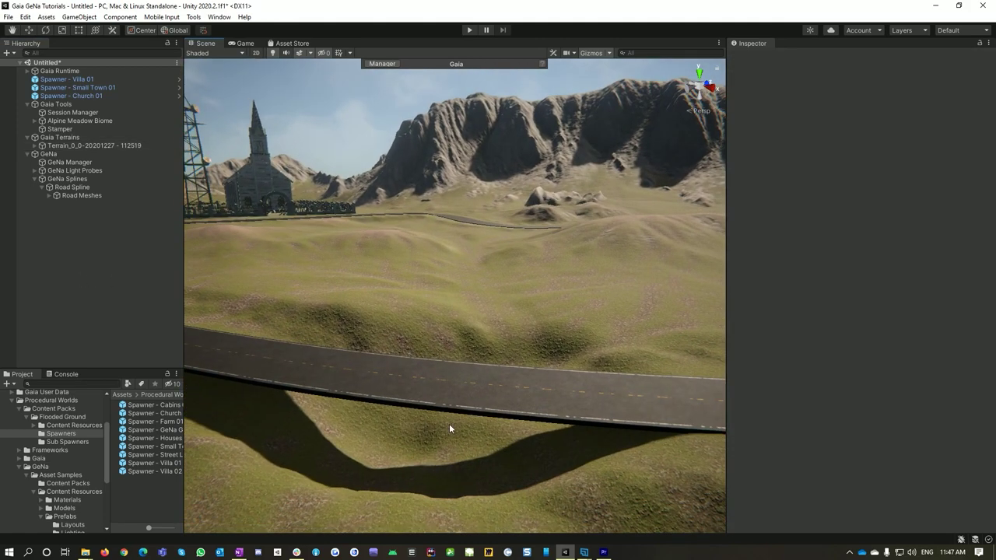
Reselect the road spline and try the Road extension's Conform To Ground option over the hollow, switching it on and off again.
{"action": "left_click", "coordinate": [72, 186]}
{"action": "scroll", "coordinate": [910, 417], "scroll_direction": "down", "scroll_amount": 1}
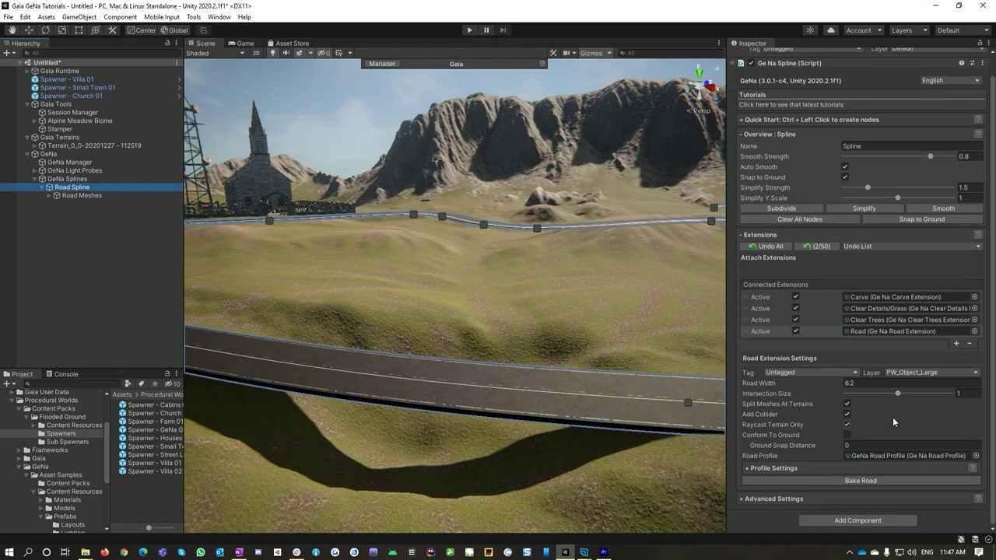
{"action": "left_click", "coordinate": [846, 435]}
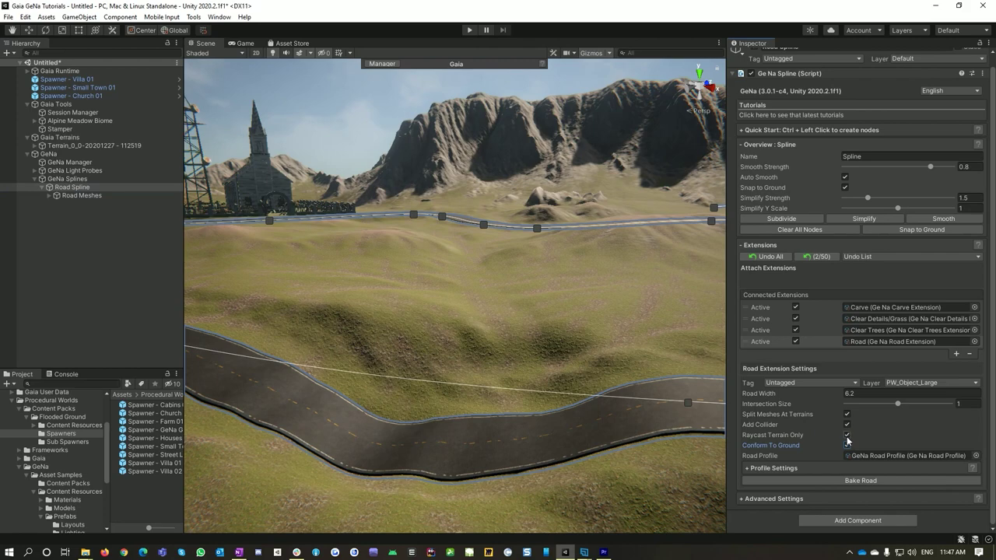
{"action": "left_click", "coordinate": [847, 445]}
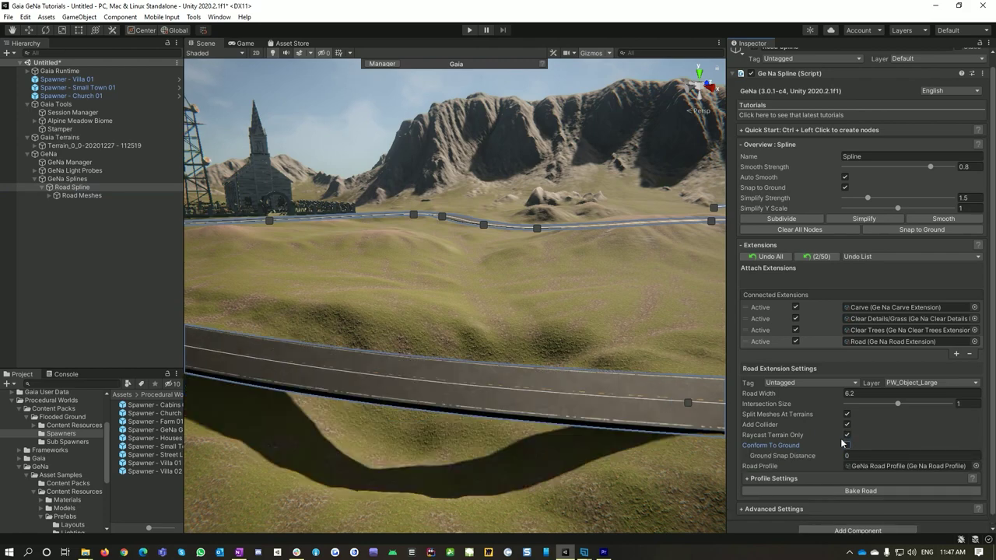
{"action": "right_click_drag", "start_coordinate": [628, 488], "coordinate": [579, 488]}
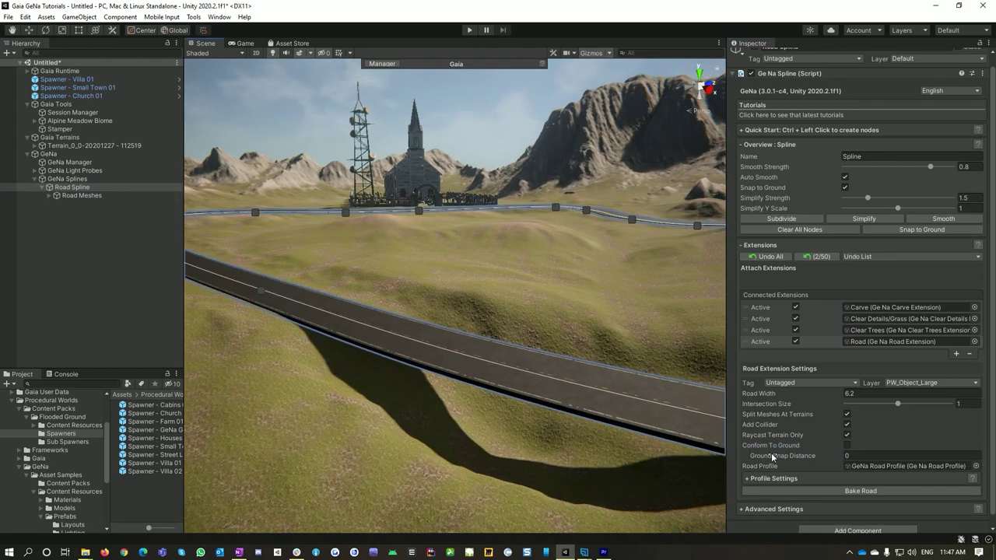
Try a different Ground Snap Distance for the Road extension and return it to 0.
{"action": "left_click_drag", "start_coordinate": [778, 455], "coordinate": [835, 461]}
{"action": "type", "text": "0"}
{"action": "right_click_drag", "start_coordinate": [529, 471], "coordinate": [595, 484]}
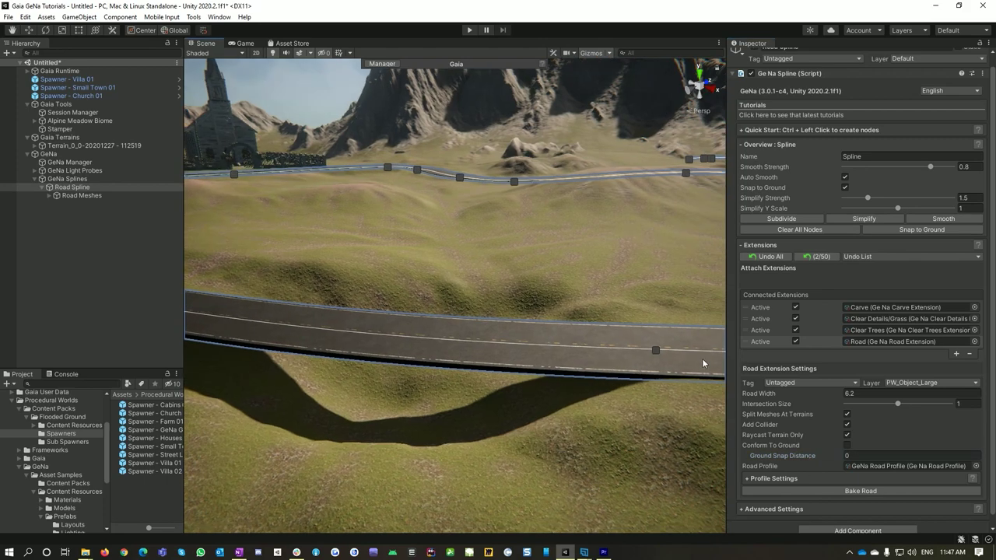
Widen the project browser and find the road signs in the GeNa sample Prefabs folder.
{"action": "right_click_drag", "start_coordinate": [535, 414], "coordinate": [652, 431]}
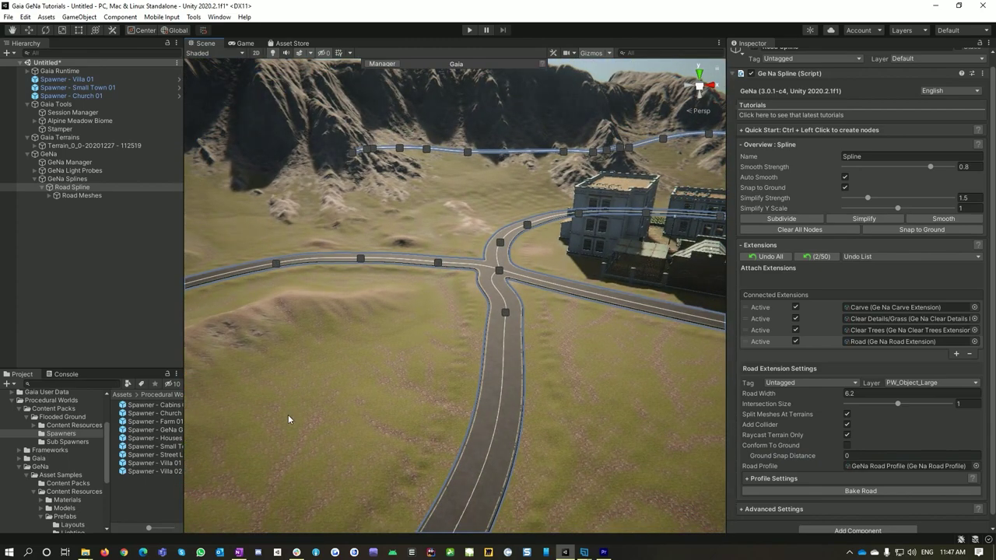
{"action": "left_click_drag", "start_coordinate": [182, 499], "coordinate": [230, 499]}
{"action": "scroll", "coordinate": [57, 462], "scroll_direction": "down", "scroll_amount": 2}
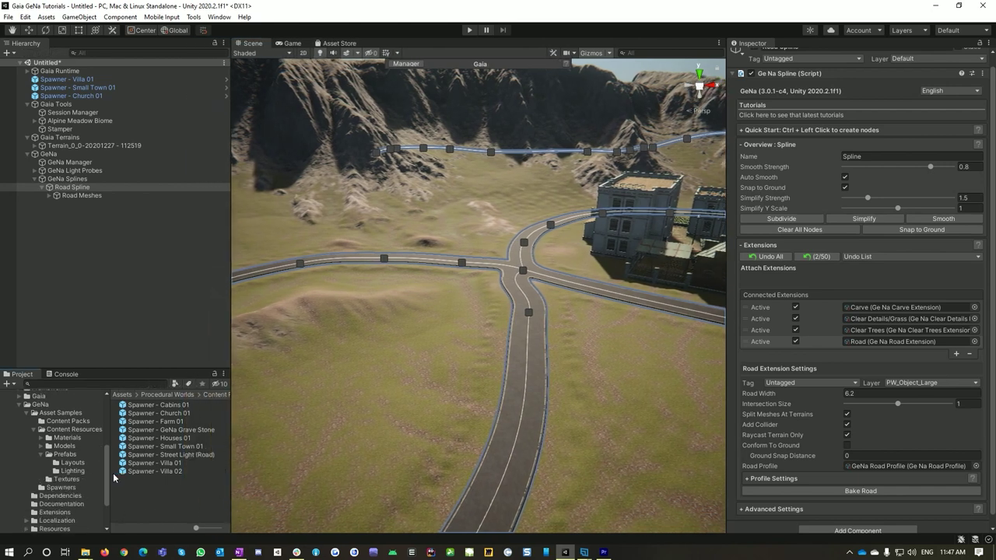
{"action": "left_click", "coordinate": [63, 454]}
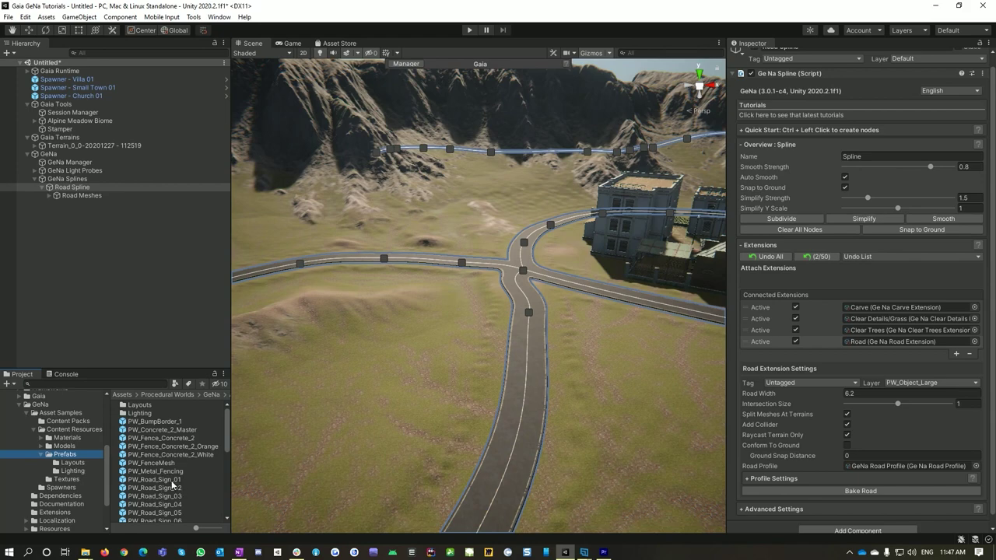
{"action": "scroll", "coordinate": [173, 485], "scroll_direction": "down", "scroll_amount": 3}
Place the PW_Road_Sign_03 stop sign at the near corner of the road junction and rotate it to about 84° around Y.
{"action": "mouse_move", "coordinate": [399, 388]}
{"action": "right_mouse_down"}
{"action": "mouse_move", "coordinate": [438, 373]}
{"action": "mouse_move", "coordinate": [420, 366]}
{"action": "mouse_move", "coordinate": [391, 377]}
{"action": "right_mouse_up"}
{"action": "key", "text": "w"}
{"action": "left_click_drag", "start_coordinate": [159, 434], "coordinate": [507, 348]}
{"action": "left_click", "coordinate": [45, 30]}
{"action": "left_click_drag", "start_coordinate": [507, 342], "coordinate": [379, 336]}
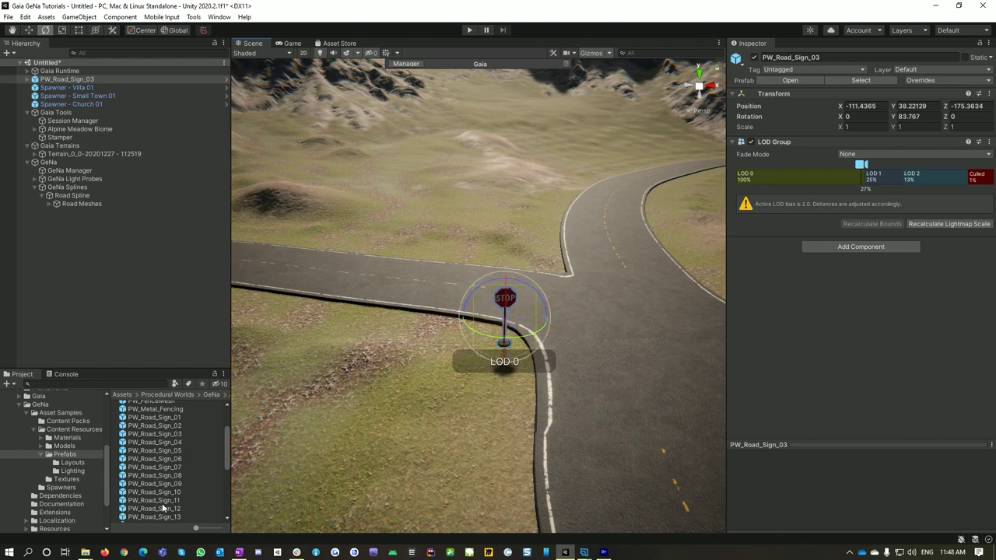
Place PW_Road_Sign_11 at the far corner of the junction and rotate it to about 112° around Y.
{"action": "left_click_drag", "start_coordinate": [163, 502], "coordinate": [554, 249]}
{"action": "left_click_drag", "start_coordinate": [489, 244], "coordinate": [416, 224]}
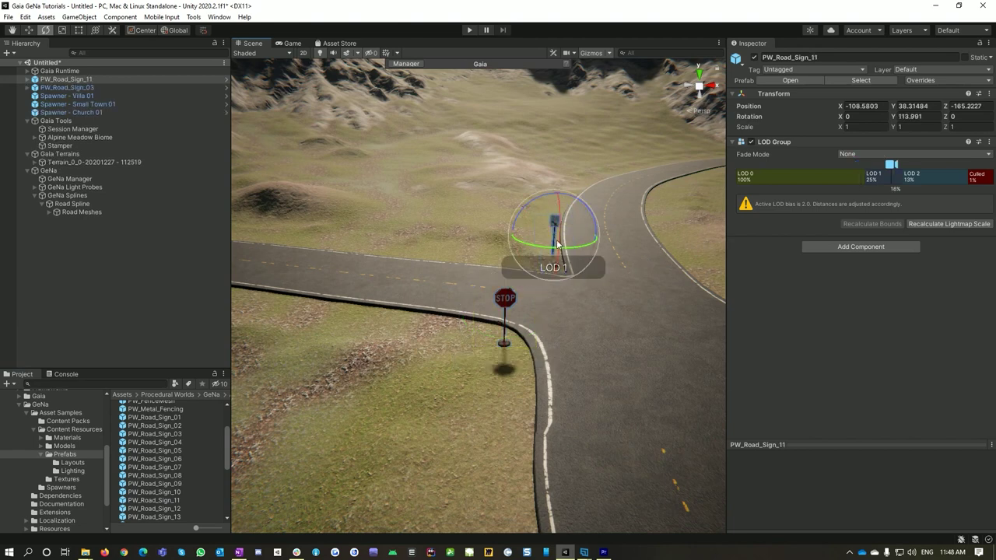
{"action": "left_click_drag", "start_coordinate": [576, 243], "coordinate": [572, 247]}
Attach the Spawner - Street Lamp prefab from the GeNa sample Spawners folder to the road spline as an extension.
{"action": "left_click", "coordinate": [62, 487]}
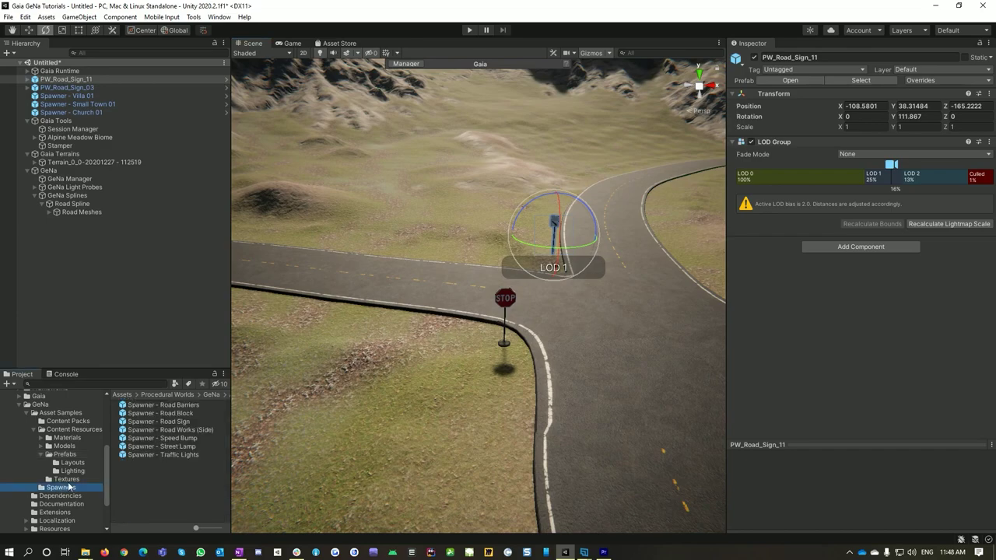
{"action": "right_click_drag", "start_coordinate": [290, 451], "coordinate": [242, 476]}
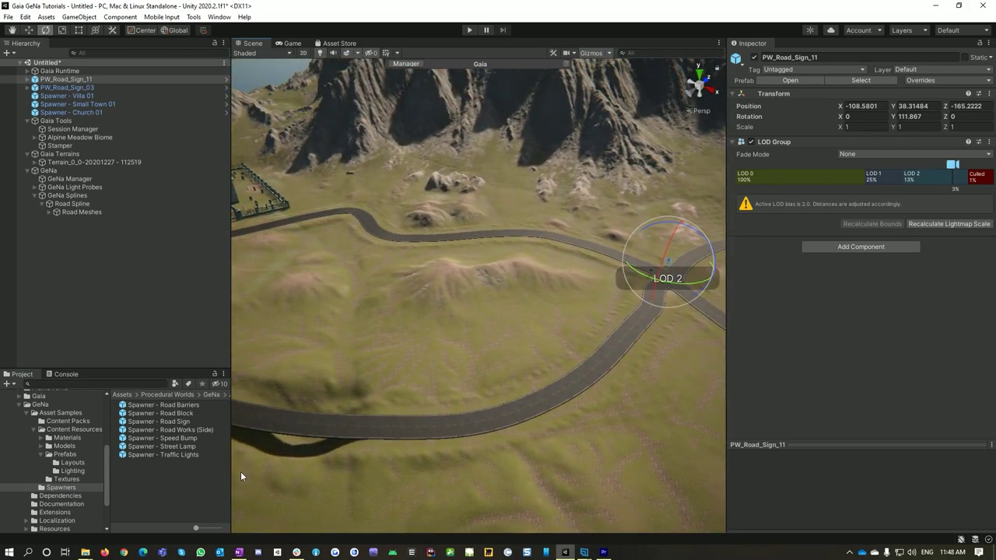
{"action": "left_click", "coordinate": [498, 424]}
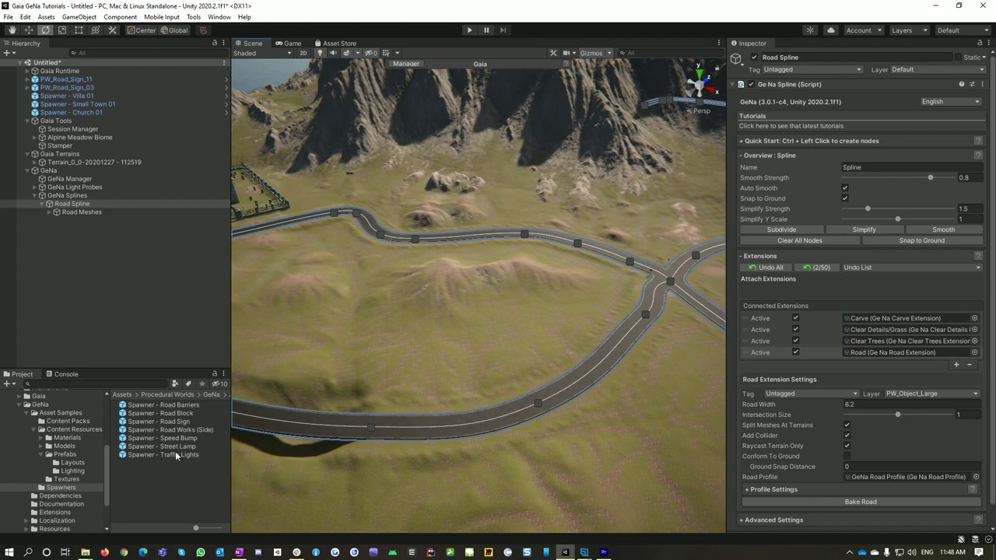
{"action": "left_click_drag", "start_coordinate": [164, 446], "coordinate": [790, 292]}
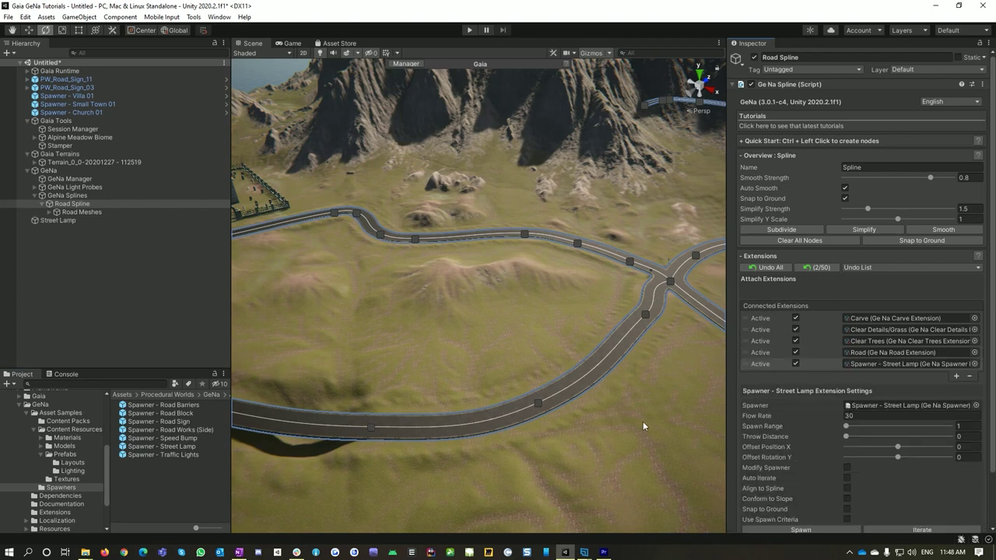
Try a different Flow Rate for the street lamp extension and return it to 30.
{"action": "right_click_drag", "start_coordinate": [642, 424], "coordinate": [481, 370]}
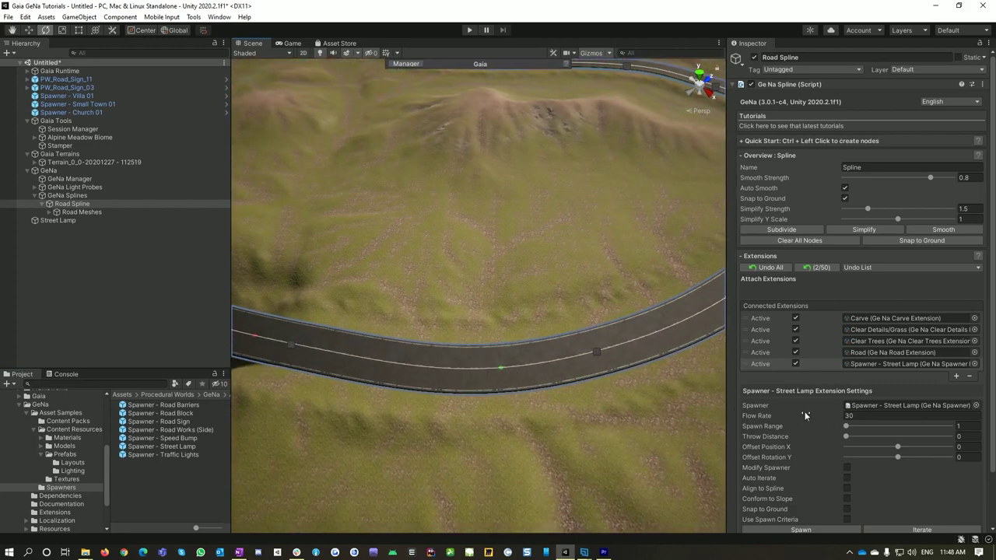
{"action": "mouse_move", "coordinate": [770, 420]}
{"action": "left_mouse_down"}
{"action": "mouse_move", "coordinate": [791, 417]}
{"action": "mouse_move", "coordinate": [782, 420]}
{"action": "left_mouse_up"}
{"action": "left_click", "coordinate": [877, 417]}
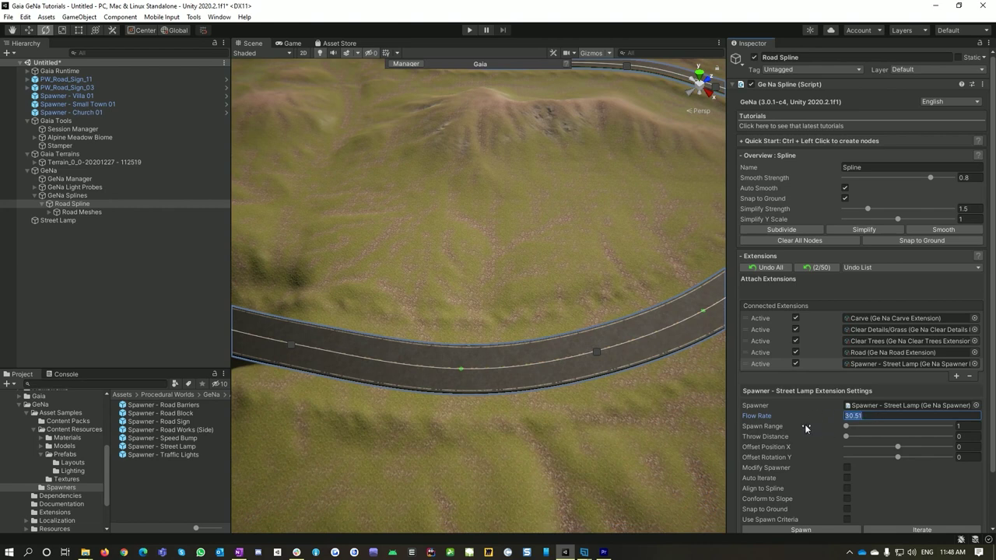
{"action": "type", "text": "30"}
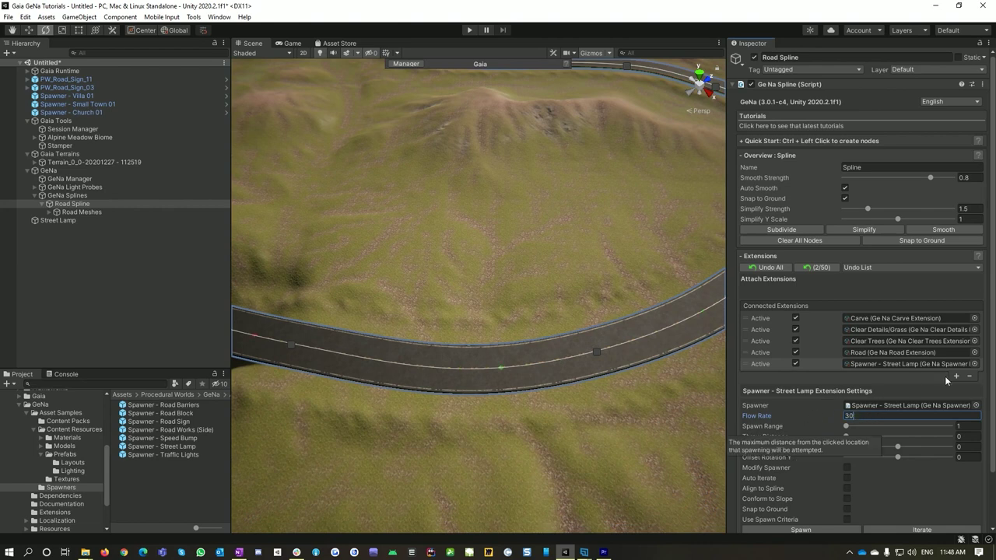
Spawn the street lamps along the road spline and inspect them near the junction.
{"action": "scroll", "coordinate": [932, 405], "scroll_direction": "down", "scroll_amount": 2}
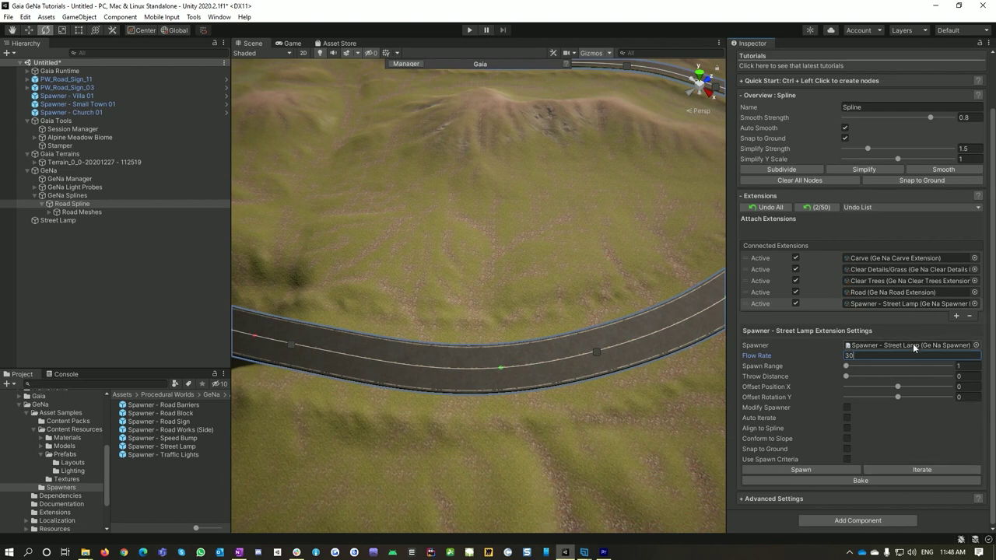
{"action": "left_click", "coordinate": [797, 471]}
{"action": "left_click", "coordinate": [796, 472]}
{"action": "right_click_drag", "start_coordinate": [591, 462], "coordinate": [876, 438]}
{"action": "key", "text": "w"}
Set the street lamps' Offset Position X to 4, align them to the spline and set Offset Rotation Y to 180.
{"action": "left_click", "coordinate": [964, 386]}
{"action": "type", "text": "4"}
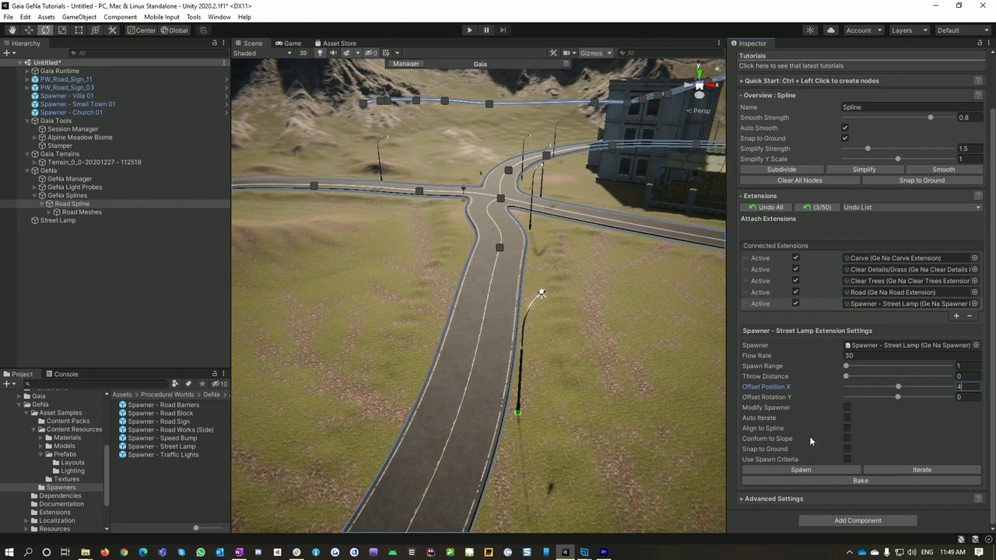
{"action": "left_click", "coordinate": [847, 428]}
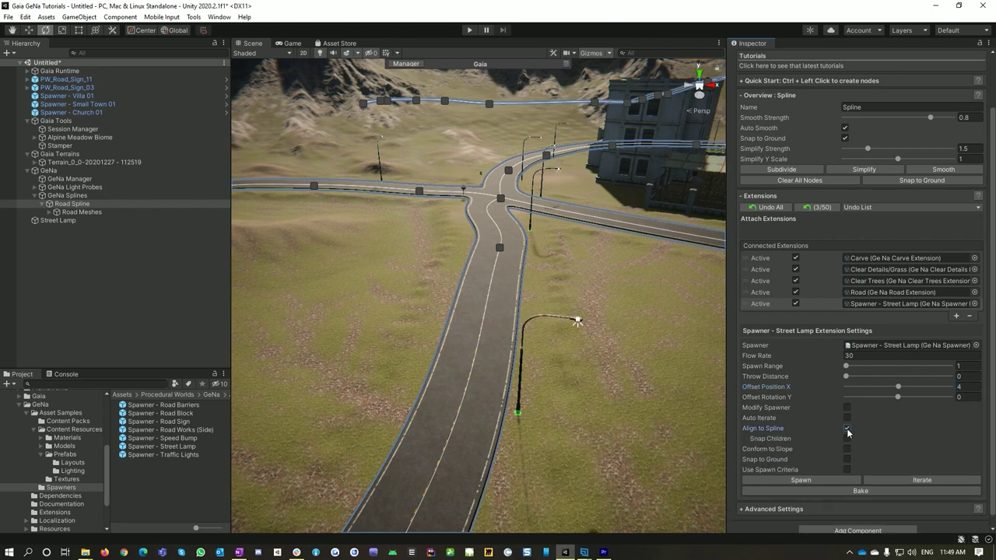
{"action": "left_click_drag", "start_coordinate": [898, 397], "coordinate": [982, 398]}
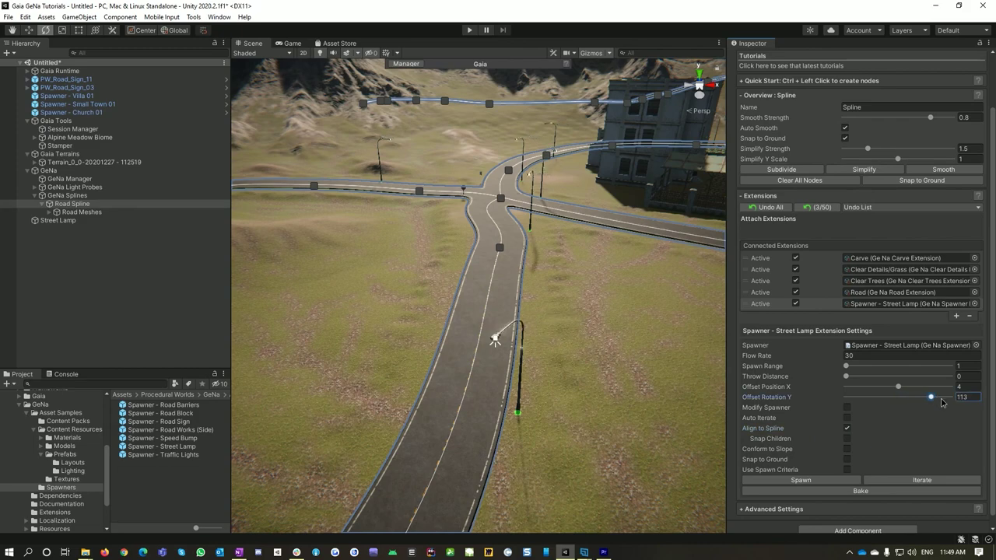
Attach the Spawner - Road Barriers prefab to the road spline as an extension and spawn the barriers along it.
{"action": "right_click_drag", "start_coordinate": [707, 439], "coordinate": [356, 420]}
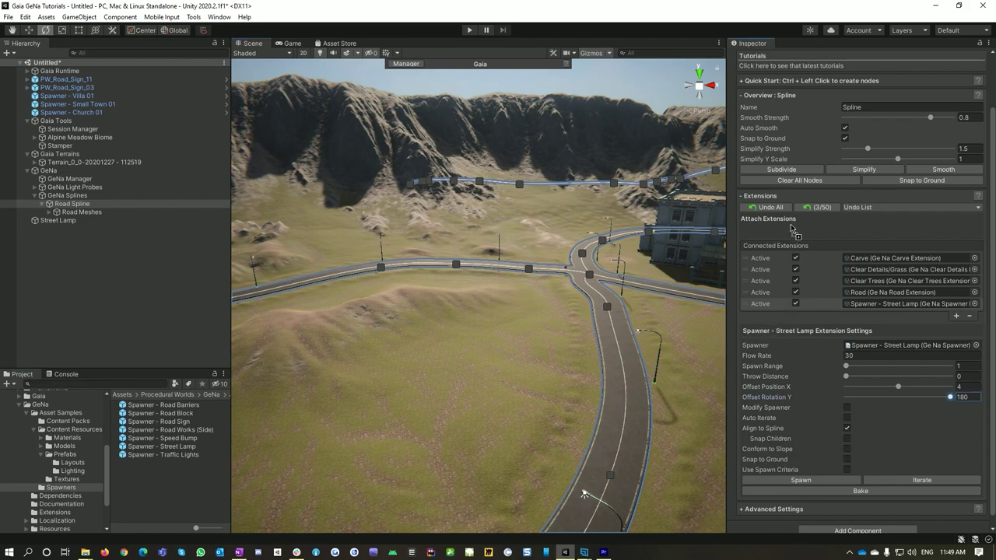
{"action": "left_click_drag", "start_coordinate": [790, 224], "coordinate": [790, 226]}
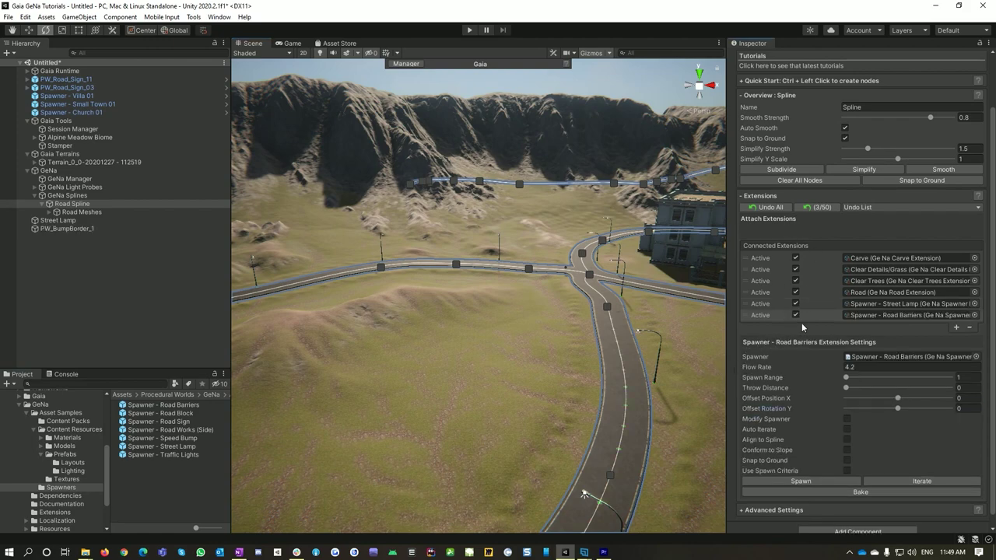
{"action": "right_click_drag", "start_coordinate": [662, 394], "coordinate": [479, 431]}
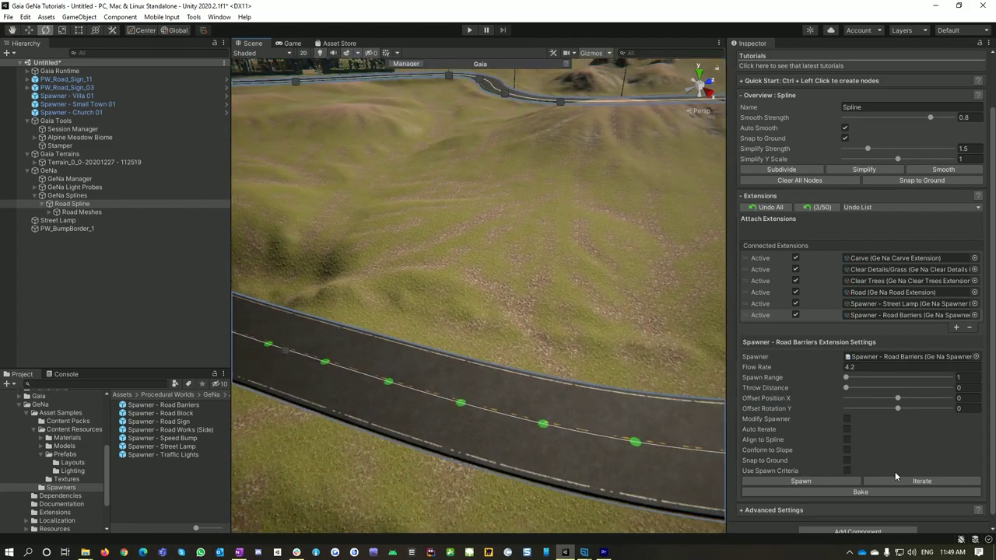
{"action": "left_click", "coordinate": [802, 480]}
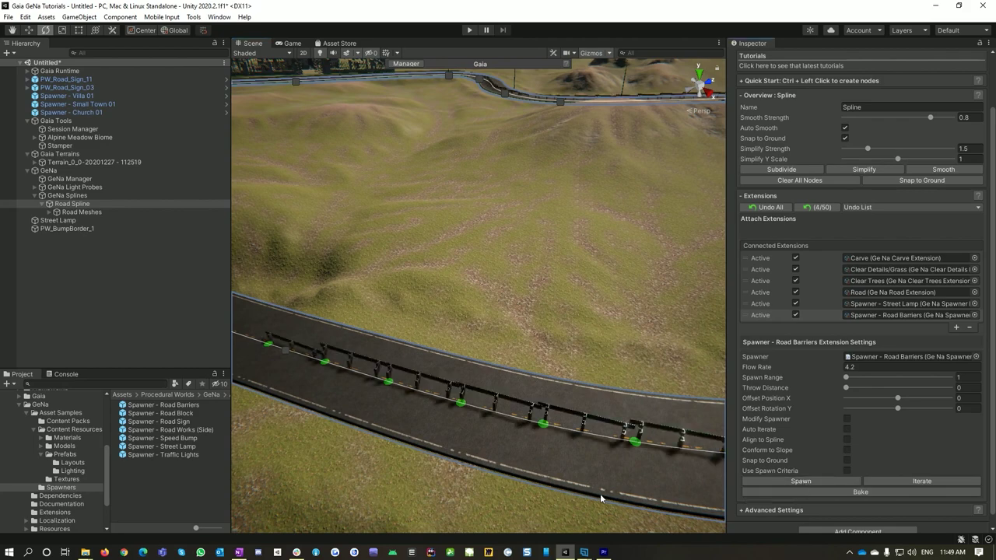
{"action": "right_click_drag", "start_coordinate": [583, 492], "coordinate": [27, 459]}
{"action": "key", "text": "w"}
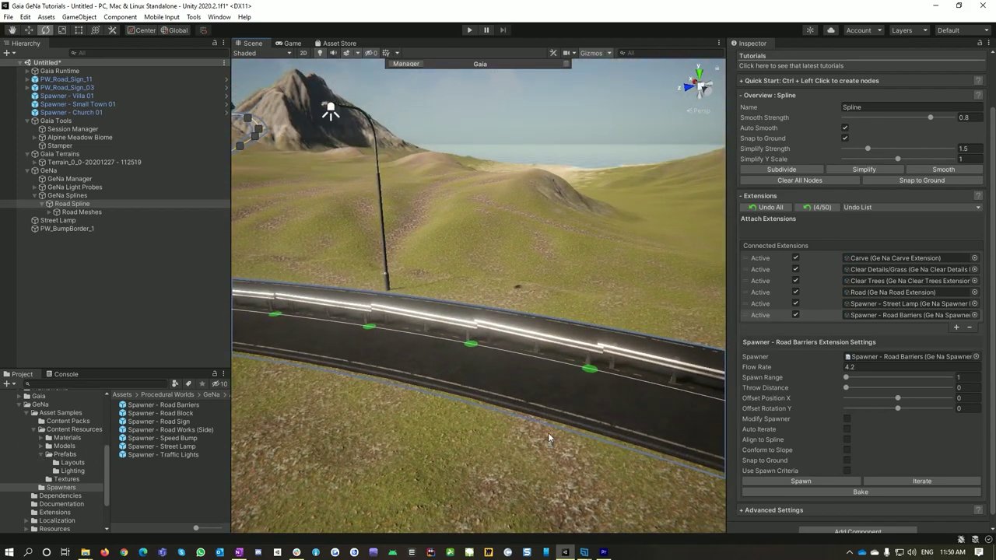
{"action": "left_click", "coordinate": [963, 407]}
{"action": "type", "text": "3"}
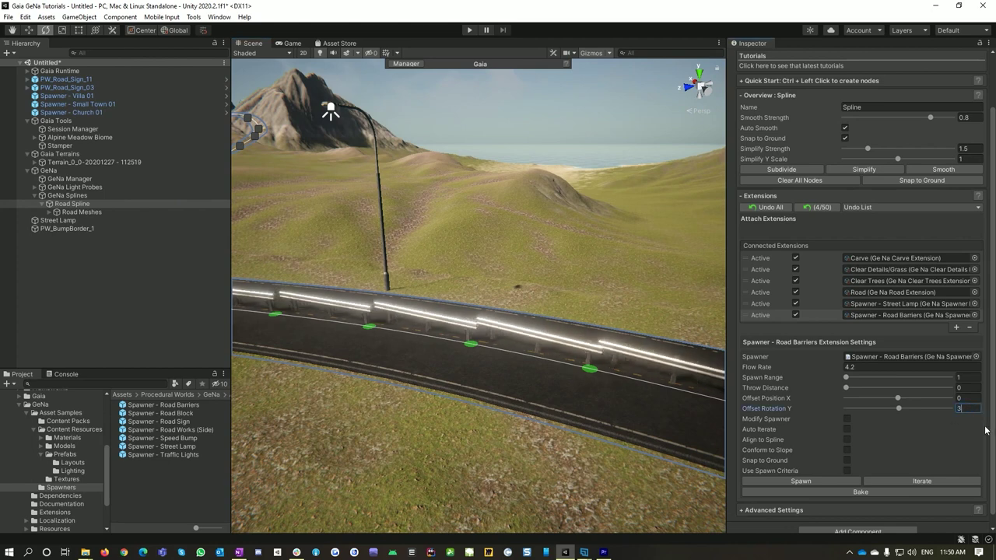
{"action": "type", "text": ".7"}
{"action": "key", "text": "Tab"}
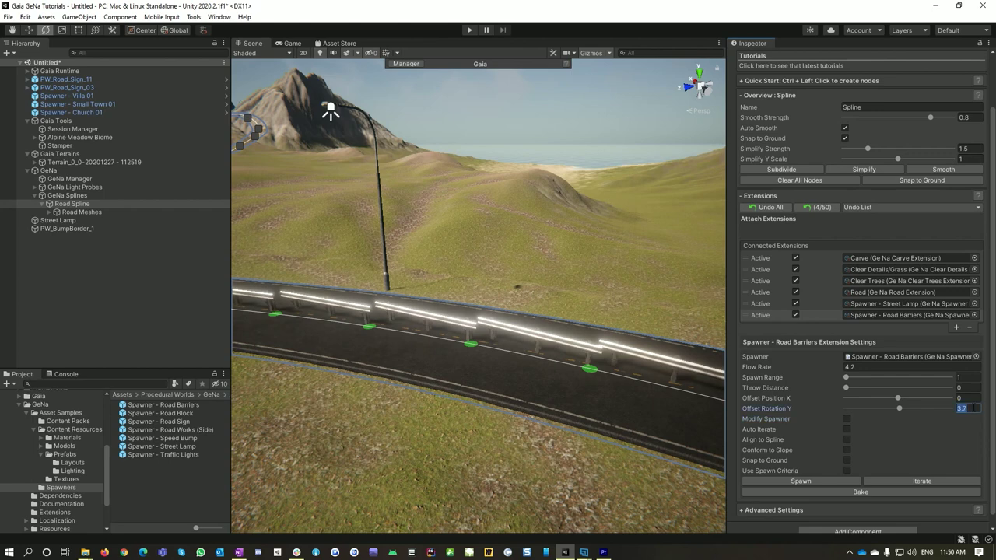
{"action": "type", "text": "0"}
Set the road barriers' Offset Position X to 3.7 and align them to the spline.
{"action": "left_click", "coordinate": [974, 399]}
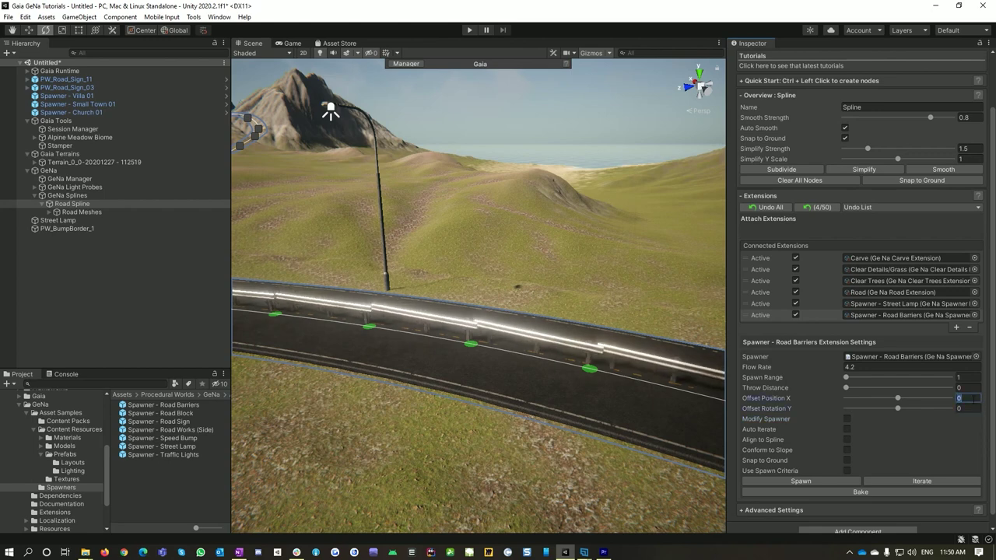
{"action": "type", "text": "3.7"}
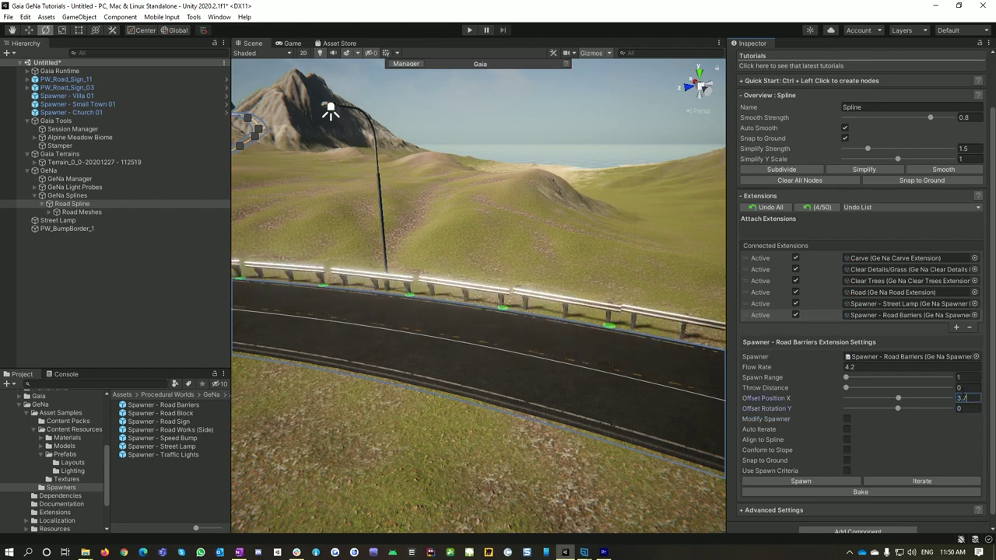
{"action": "right_click_drag", "start_coordinate": [638, 398], "coordinate": [434, 420]}
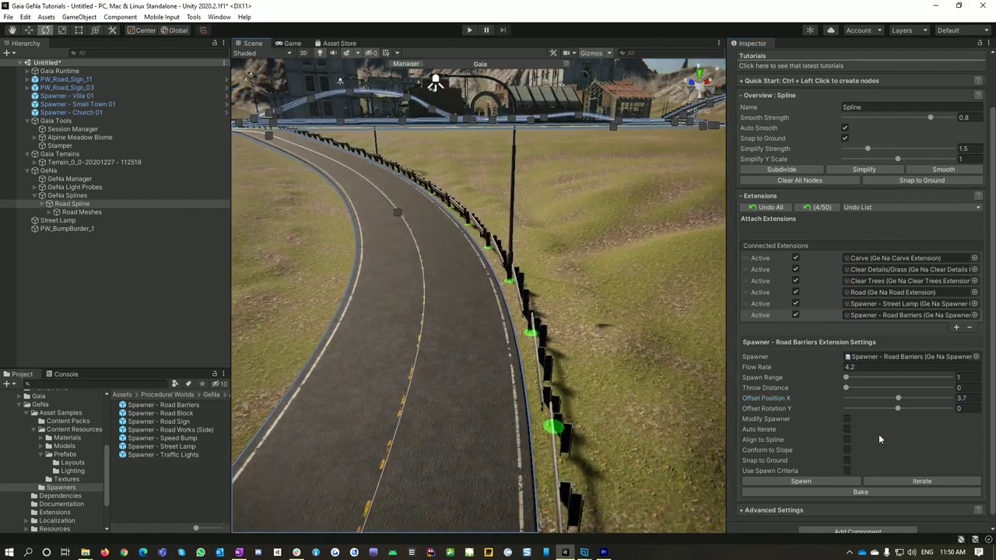
{"action": "left_click", "coordinate": [847, 440]}
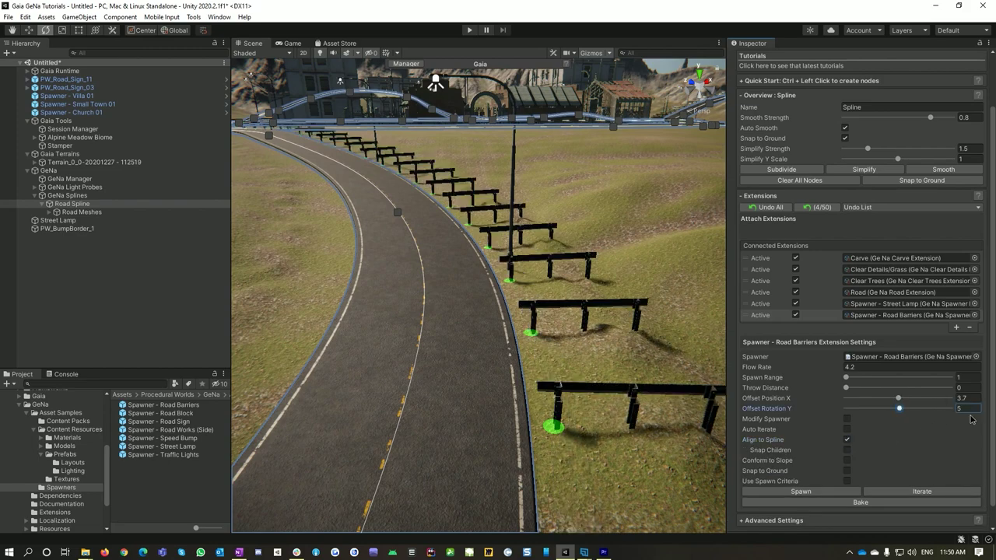
Set the road barriers' Offset Rotation Y to -90.
{"action": "type", "text": "180"}
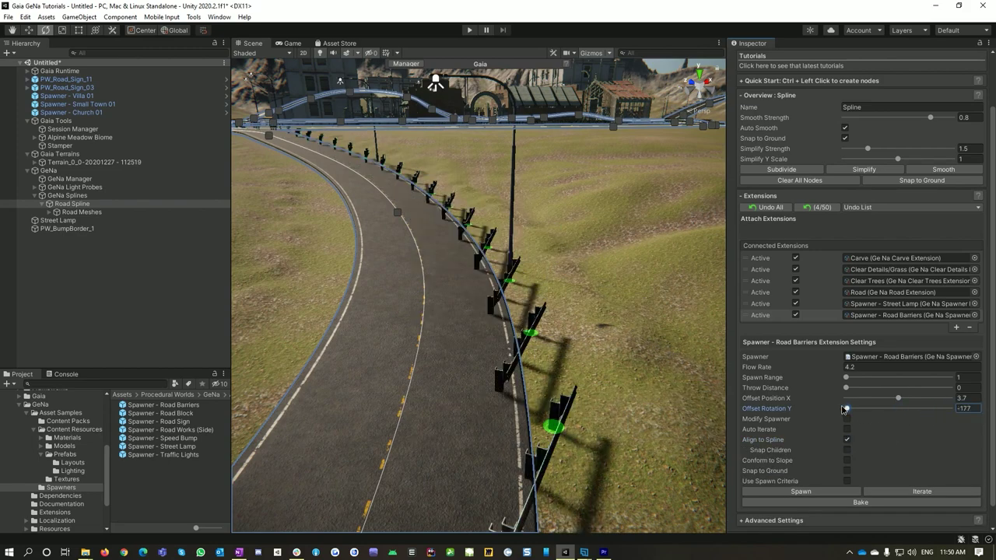
{"action": "left_click_drag", "start_coordinate": [889, 412], "coordinate": [898, 413]}
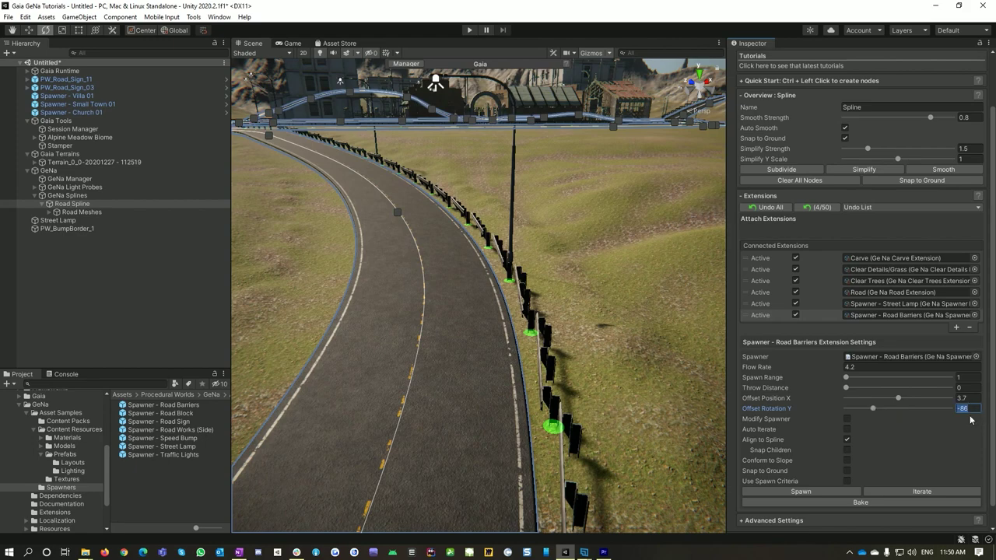
{"action": "type", "text": "-90"}
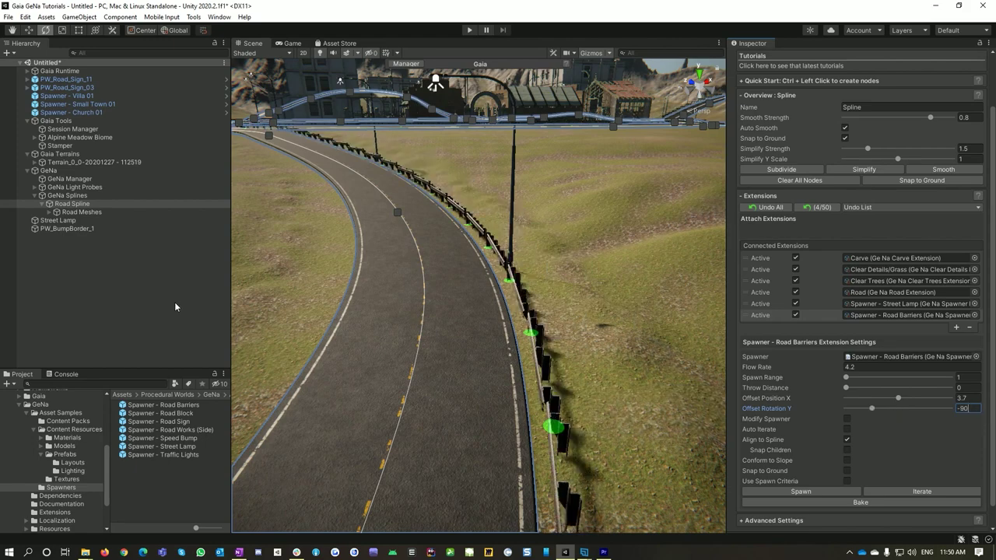
Delete the individual barrier pieces that block the road openings at the town junction.
{"action": "left_click", "coordinate": [165, 303]}
{"action": "right_click_drag", "start_coordinate": [327, 312], "coordinate": [445, 318]}
{"action": "left_click", "coordinate": [447, 306]}
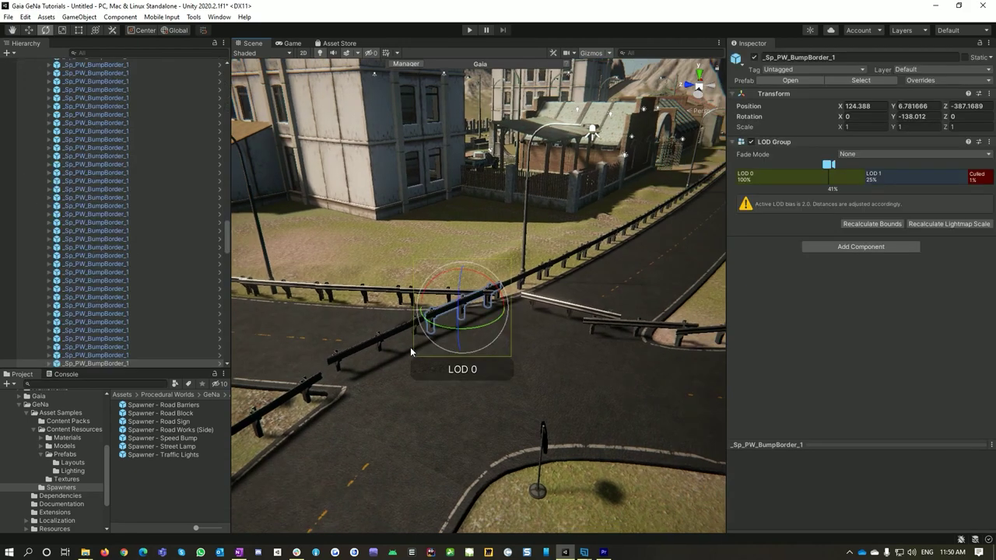
{"action": "key", "text": "Delete"}
{"action": "left_click", "coordinate": [401, 329]}
{"action": "key", "text": "Delete"}
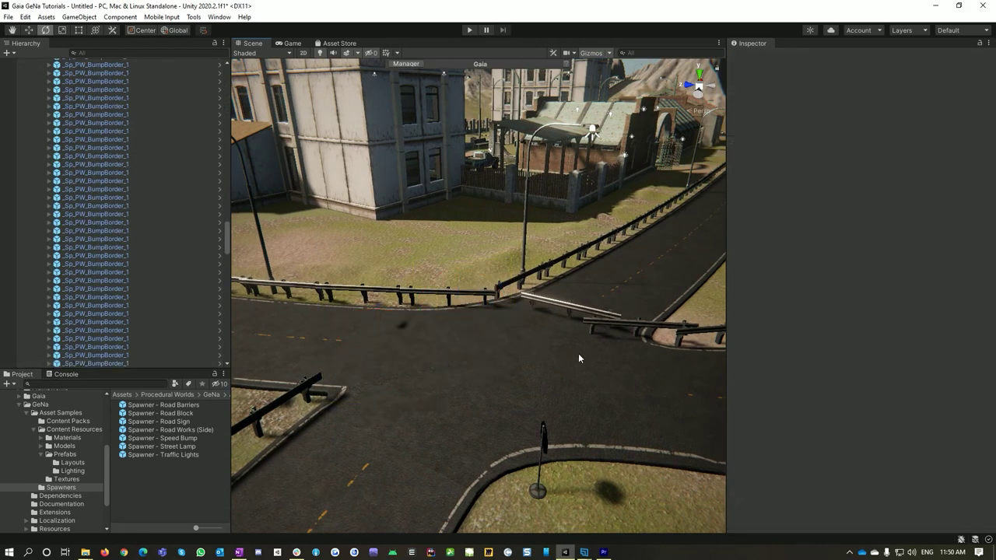
{"action": "left_click", "coordinate": [632, 330]}
{"action": "key", "text": "Delete"}
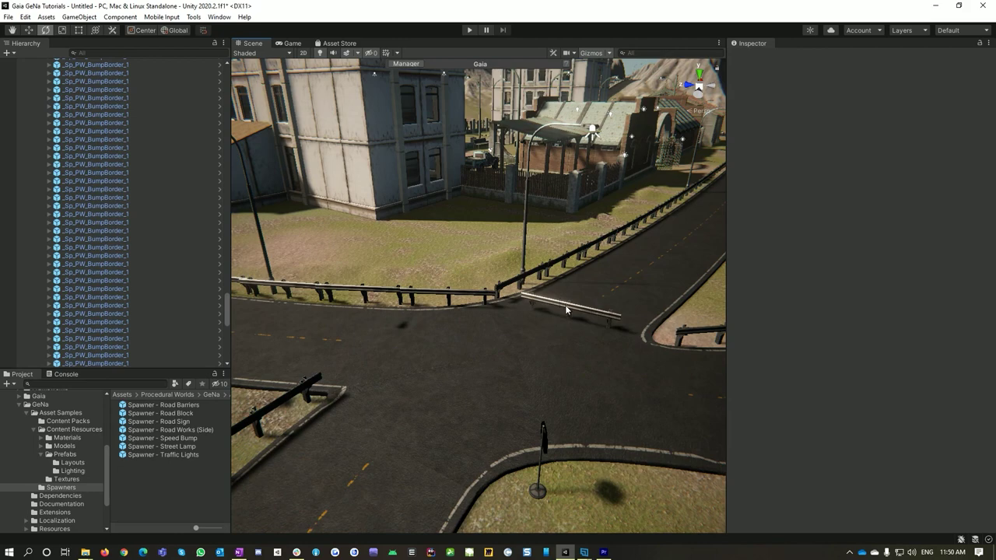
{"action": "left_click", "coordinate": [567, 311]}
{"action": "key", "text": "Delete"}
Reselect the road spline and enable Conform to Slope and Snap to Ground for the road barriers extension.
{"action": "right_click_drag", "start_coordinate": [588, 319], "coordinate": [327, 202]}
{"action": "right_click_drag", "start_coordinate": [502, 429], "coordinate": [146, 408]}
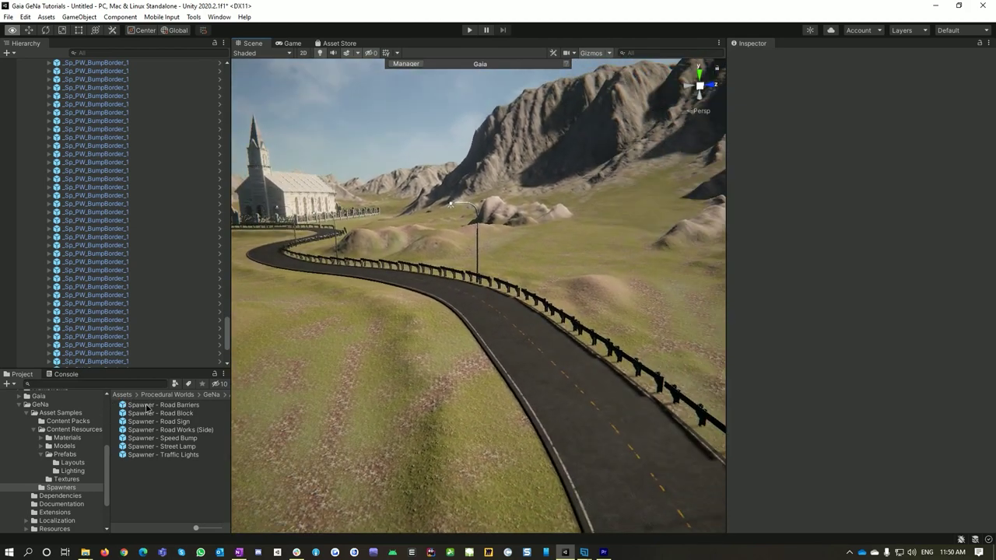
{"action": "left_click", "coordinate": [592, 397]}
{"action": "scroll", "coordinate": [852, 490], "scroll_direction": "down", "scroll_amount": 3}
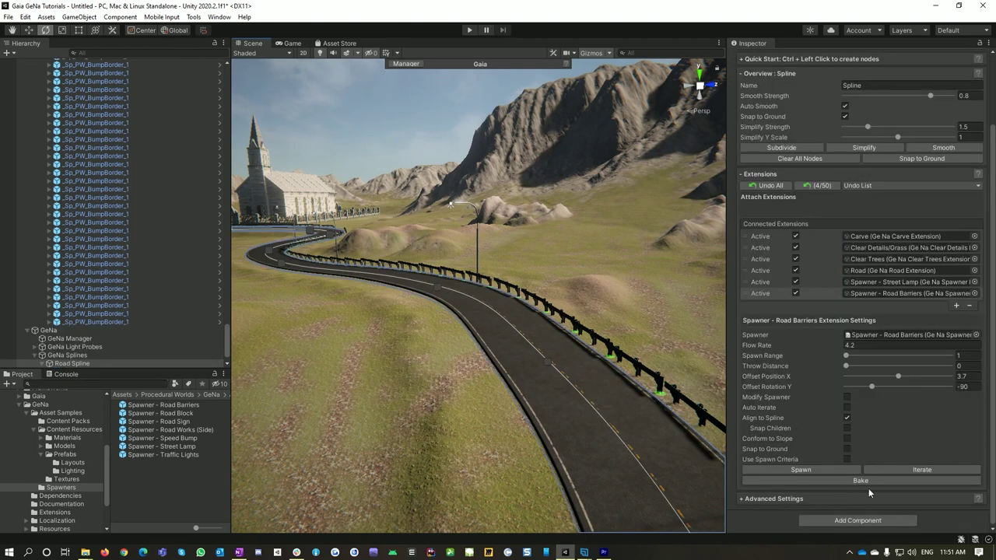
{"action": "left_click", "coordinate": [846, 440]}
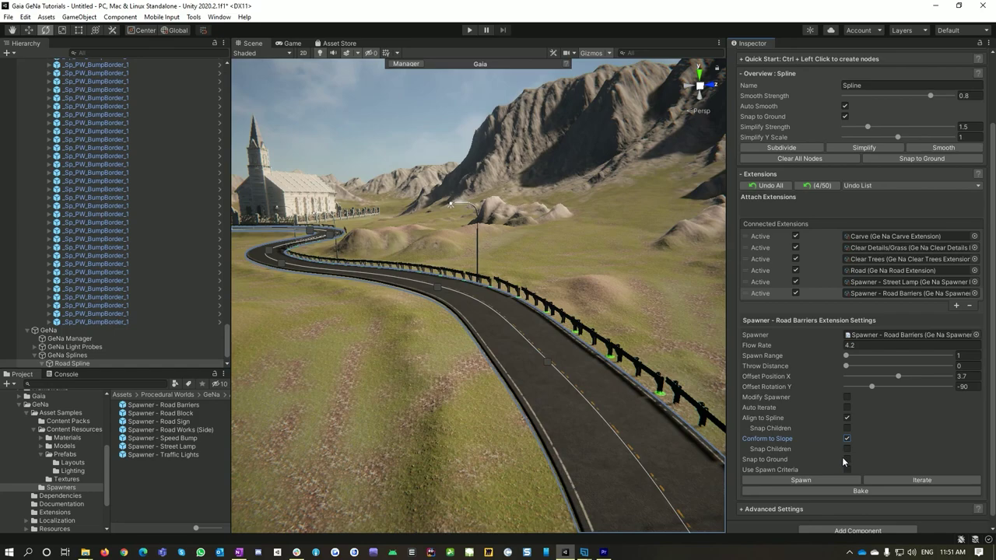
{"action": "left_click", "coordinate": [847, 459]}
Select the Alpine Meadow Biome, disable its Alpine Meadow-Mushrooms spawner and spawn the biome over the terrain.
{"action": "key", "text": "w"}
{"action": "right_click_drag", "start_coordinate": [486, 440], "coordinate": [66, 458]}
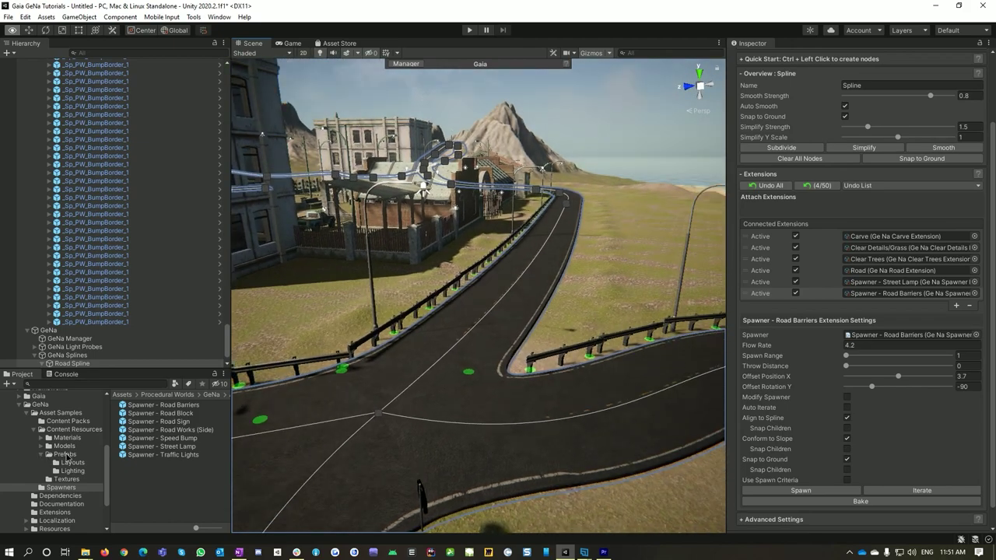
{"action": "right_click_drag", "start_coordinate": [573, 315], "coordinate": [623, 296]}
{"action": "right_click_drag", "start_coordinate": [536, 358], "coordinate": [98, 432]}
{"action": "key", "text": "w"}
{"action": "key", "text": "d"}
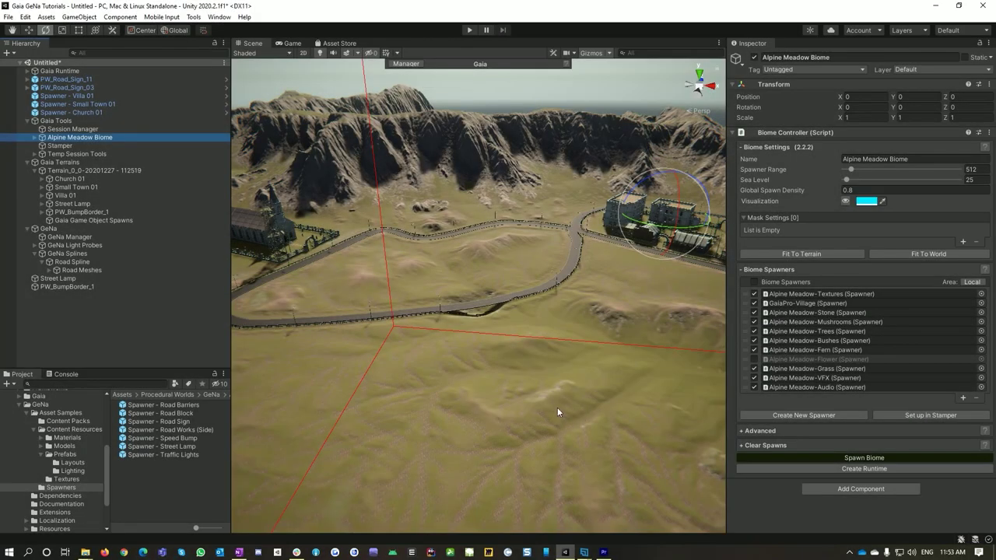
{"action": "right_click_drag", "start_coordinate": [545, 411], "coordinate": [281, 268]}
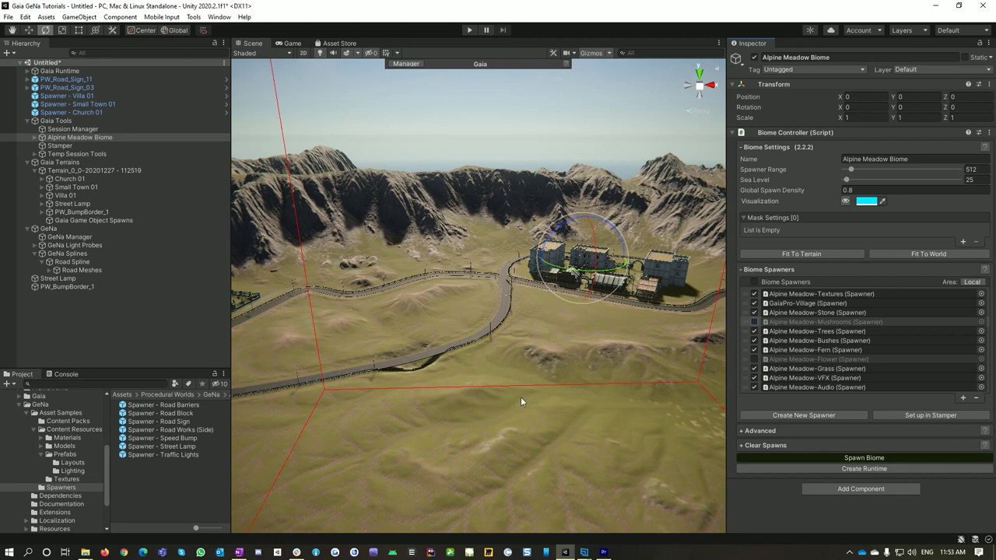
{"action": "left_click", "coordinate": [858, 459]}
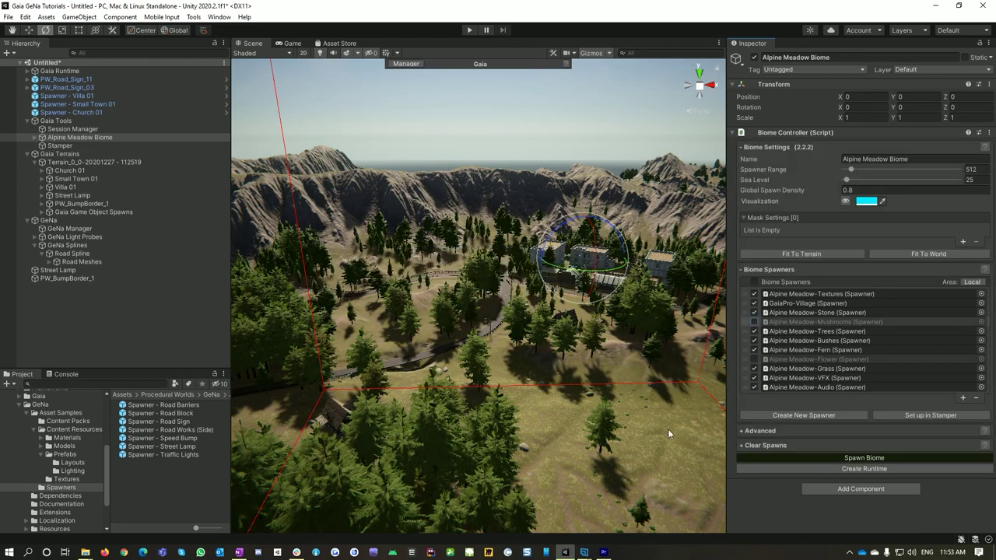
Examine the spawned trees and vegetation around the roads and settlements from above.
{"action": "middle_click_drag", "start_coordinate": [526, 450], "coordinate": [629, 429]}
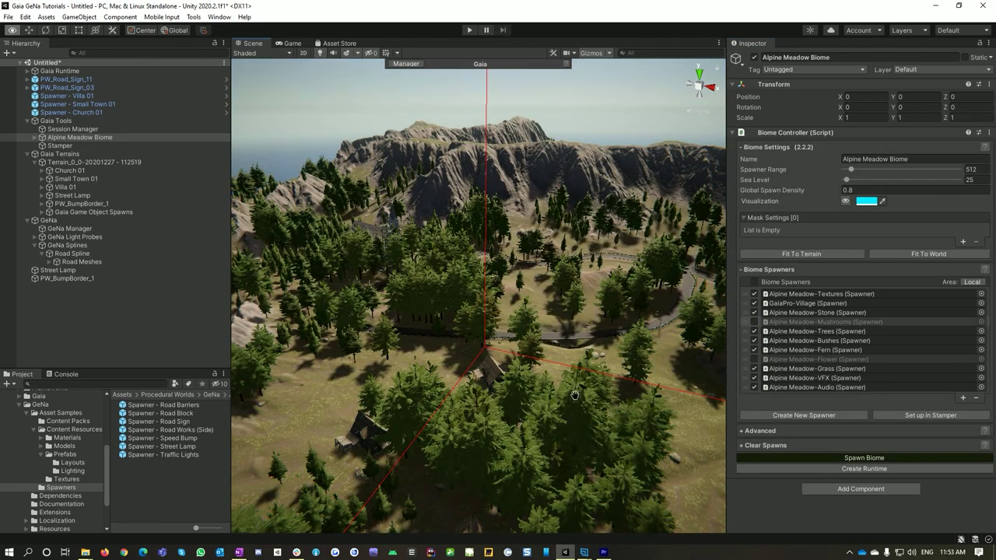
{"action": "left_click_drag", "start_coordinate": [574, 395], "coordinate": [649, 469], "text": "alt"}
{"action": "key", "text": "f"}
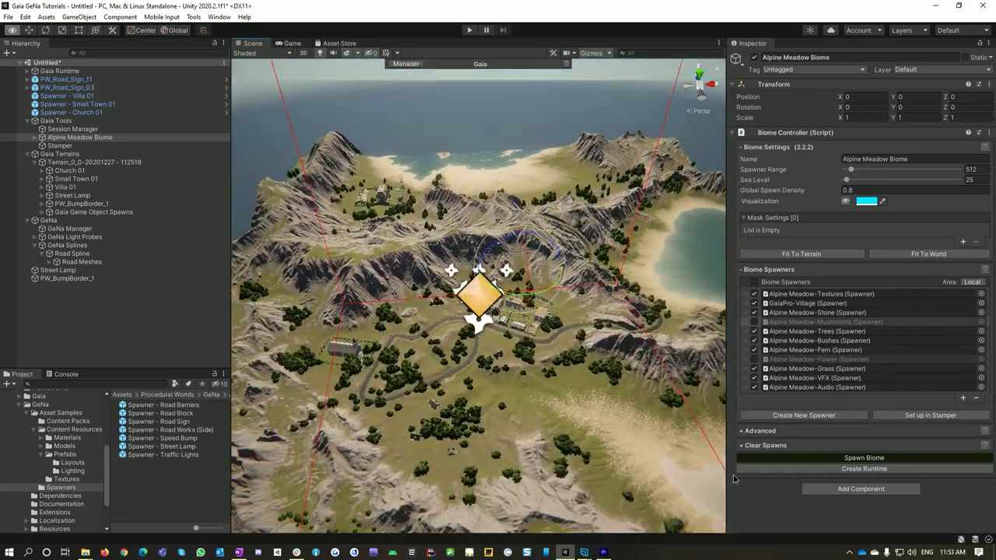
{"action": "key", "text": "w"}
{"action": "right_click_drag", "start_coordinate": [733, 479], "coordinate": [814, 460]}
{"action": "key", "text": "Up"}
{"action": "key", "text": "Up"}
{"action": "key", "text": "Up"}
{"action": "key", "text": "Up"}
{"action": "key", "text": "Up"}
{"action": "key", "text": "Up"}
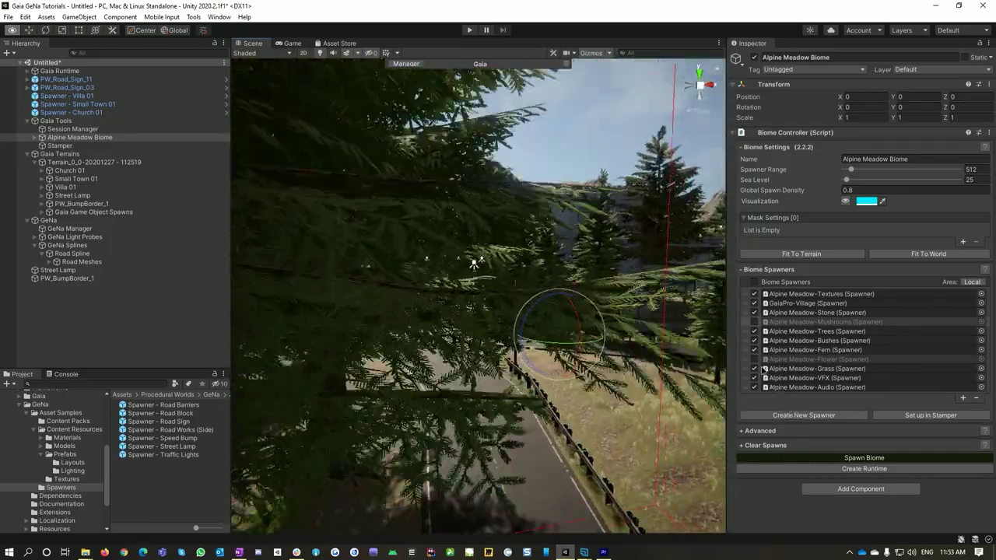
Travel along the road at ground level to examine the barriers, street lamps and surrounding trees.
{"action": "key", "text": "w"}
{"action": "right_click_drag", "start_coordinate": [762, 370], "coordinate": [630, 457]}
{"action": "key", "text": "Up"}
{"action": "key", "text": "Up"}
{"action": "key", "text": "Up"}
{"action": "key", "text": "Up"}
{"action": "key", "text": "Up"}
{"action": "key", "text": "Up"}
{"action": "key", "text": "Up"}
{"action": "key", "text": "Up"}
{"action": "key", "text": "Up"}
{"action": "key", "text": "Up"}
{"action": "key", "text": "Up"}
{"action": "key", "text": "Up"}
{"action": "key", "text": "Up"}
{"action": "key", "text": "Up"}
{"action": "key", "text": "Up"}
{"action": "key", "text": "Up"}
{"action": "key", "text": "Up"}
{"action": "key", "text": "Up"}
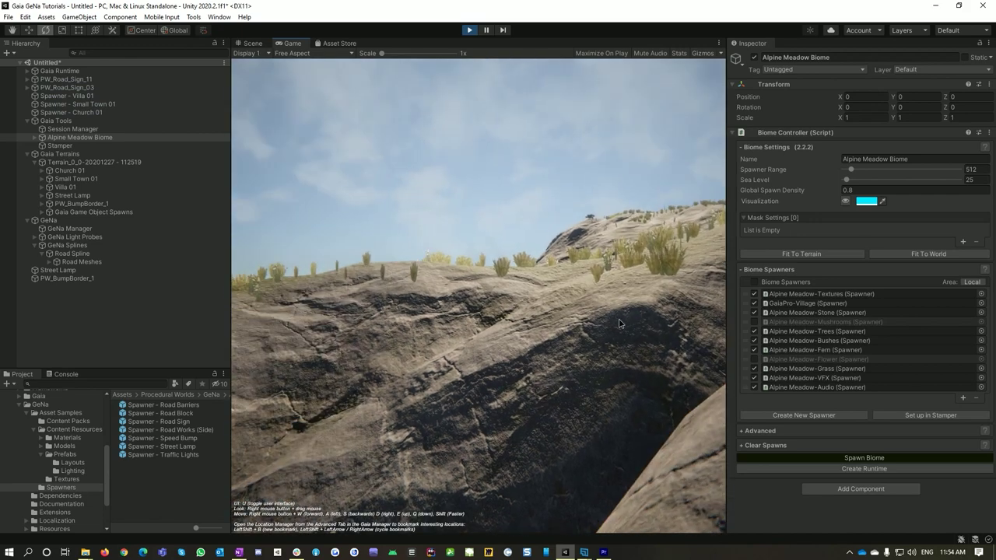
Maximize the game view in play mode and fly to the road junction to examine it in daylight.
{"action": "left_click", "coordinate": [719, 43]}
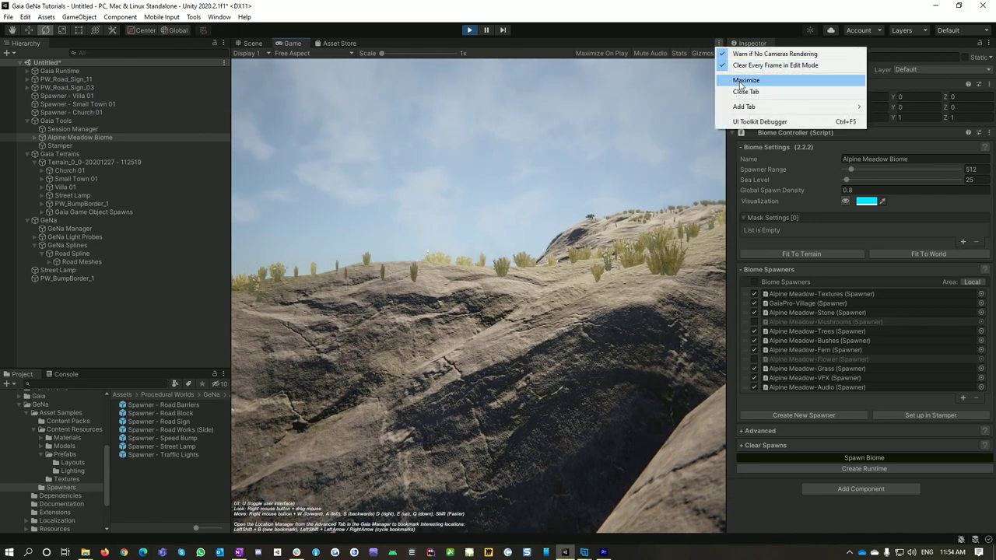
{"action": "left_click", "coordinate": [765, 82]}
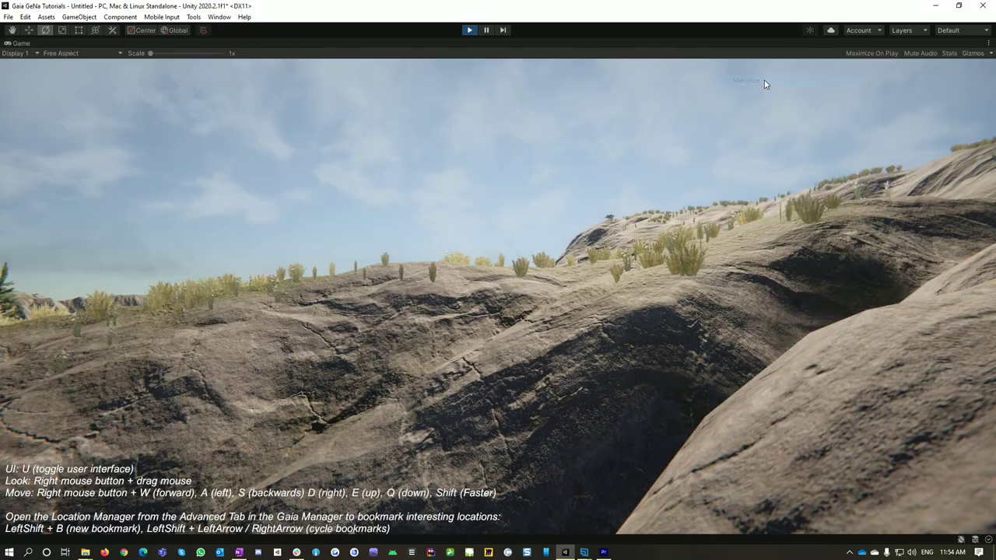
{"action": "right_click_drag", "start_coordinate": [778, 258], "coordinate": [604, 191]}
{"action": "key", "text": "w"}
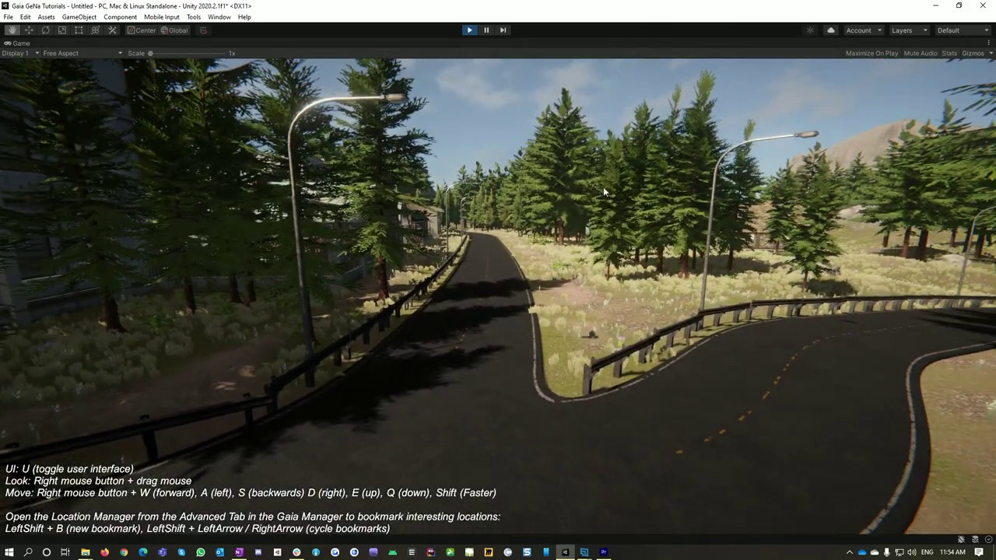
Restore the game view's normal size and set the Gaia Lighting time of day to hour 5.
{"action": "left_click", "coordinate": [988, 44]}
{"action": "left_click", "coordinate": [875, 80]}
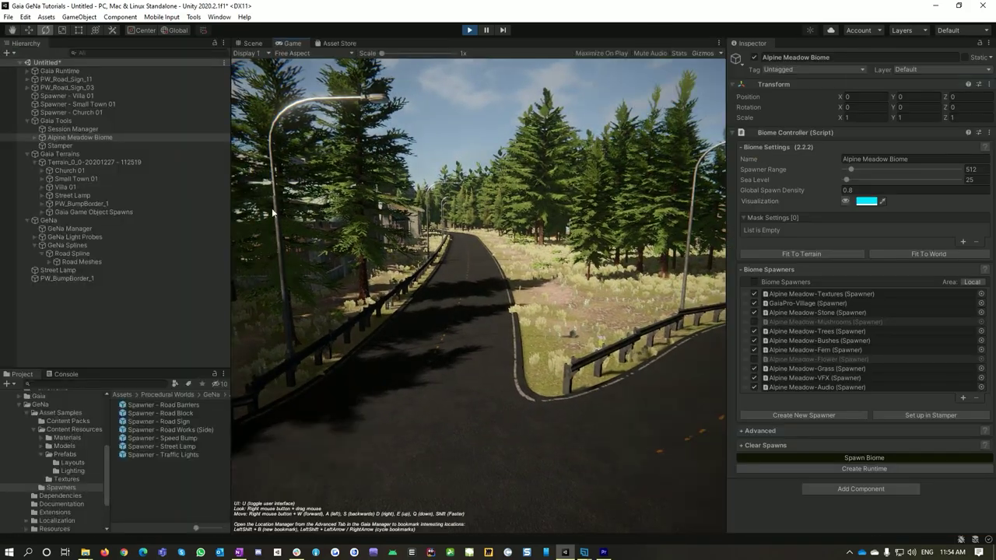
{"action": "left_click", "coordinate": [28, 71]}
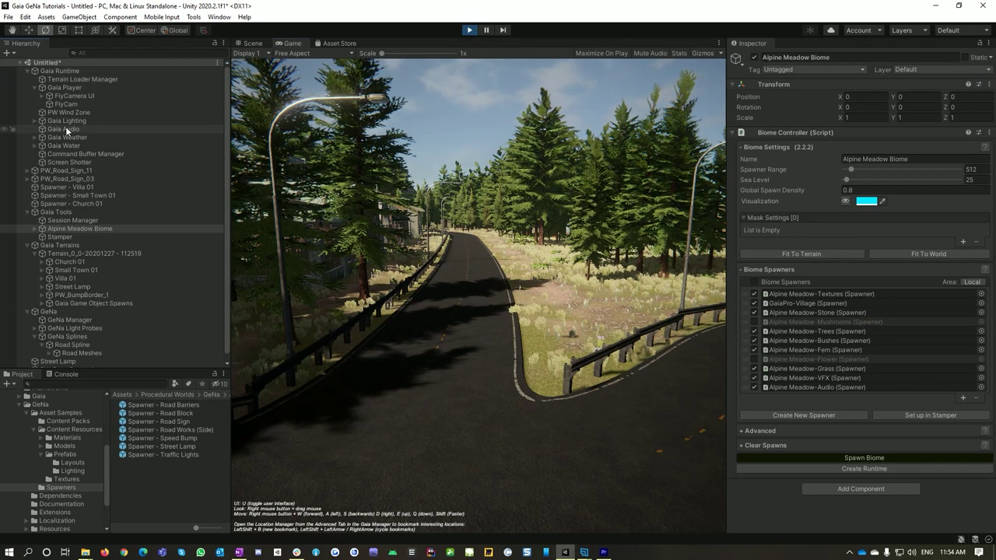
{"action": "left_click", "coordinate": [75, 121]}
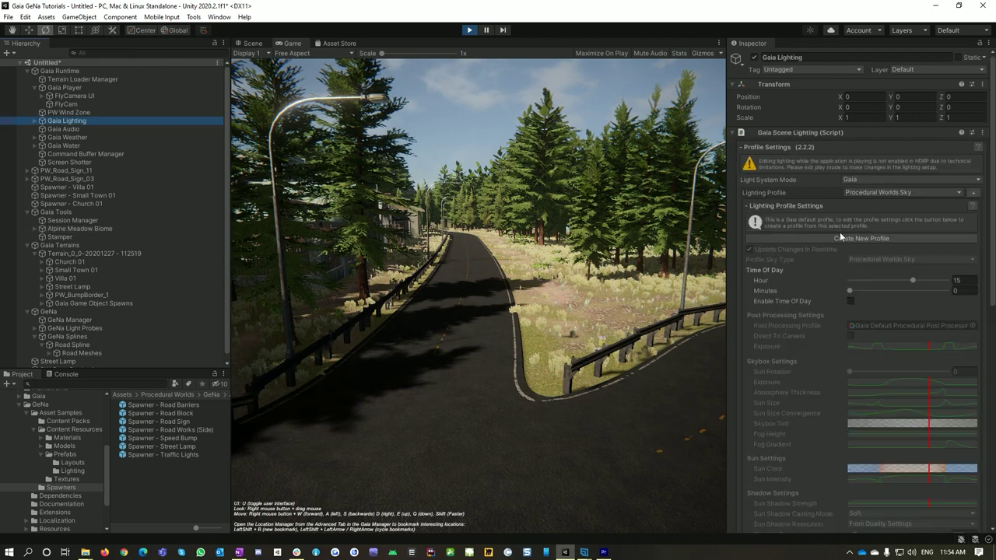
{"action": "left_click_drag", "start_coordinate": [877, 279], "coordinate": [870, 283]}
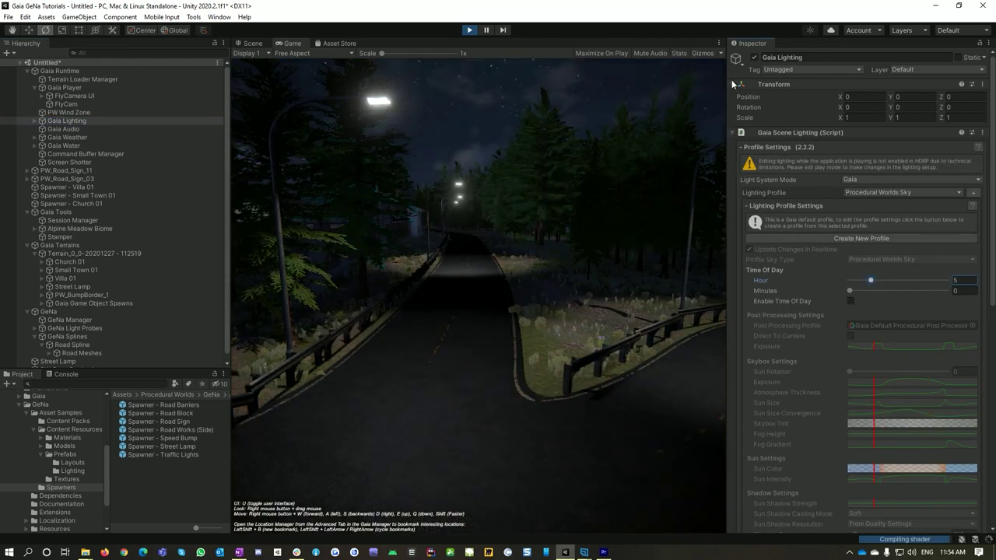
Maximize the game view and fly along the roads to examine the street lamps and junction at night.
{"action": "left_click", "coordinate": [719, 45]}
{"action": "left_click", "coordinate": [747, 81]}
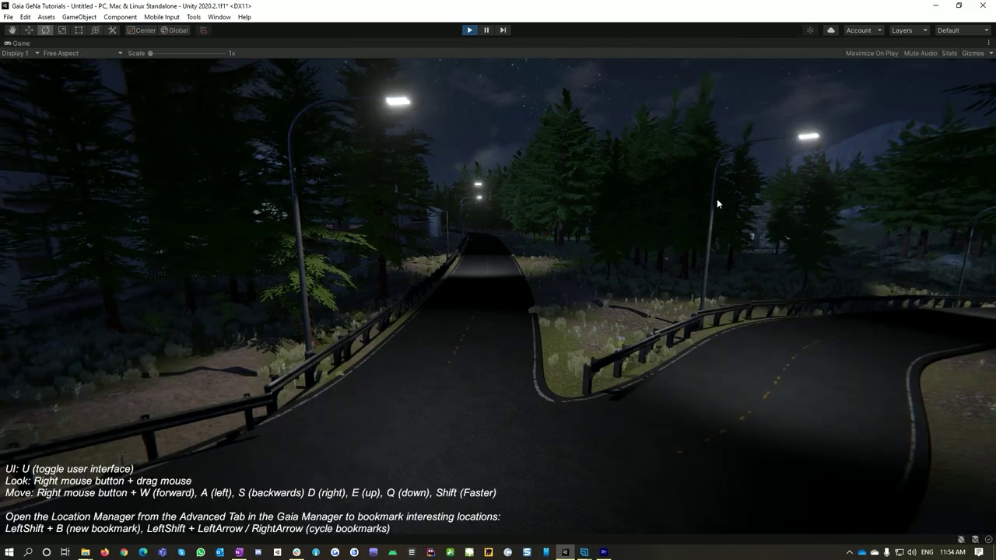
{"action": "key", "text": "w"}
{"action": "right_click_drag", "start_coordinate": [721, 212], "coordinate": [911, 186]}
{"action": "key", "text": "w"}
{"action": "key", "text": "w"}
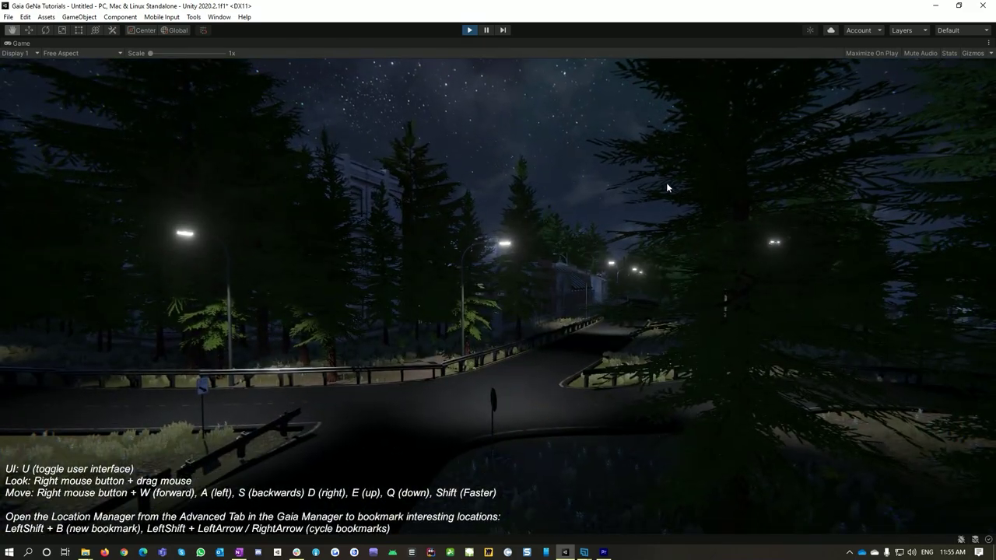